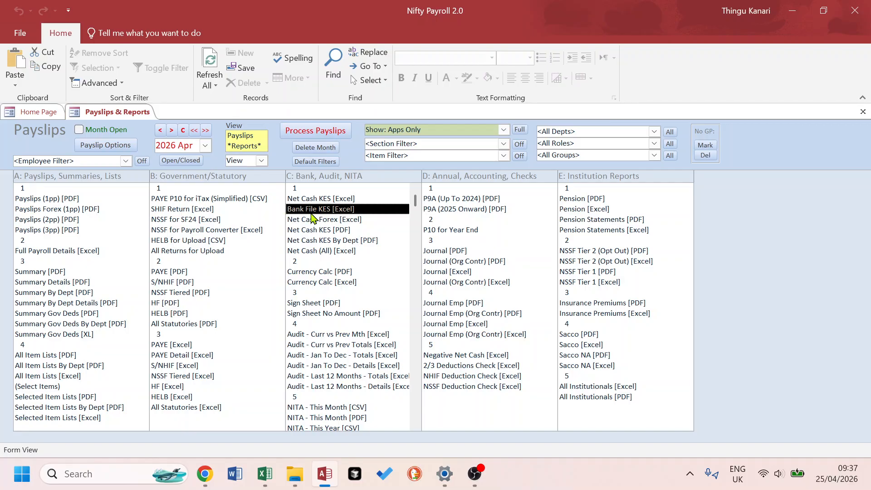
Try to run the Bank File KES [Excel] report for 2026 Apr and dismiss the setup notice.
{"action": "double_click", "coordinate": [327, 210]}
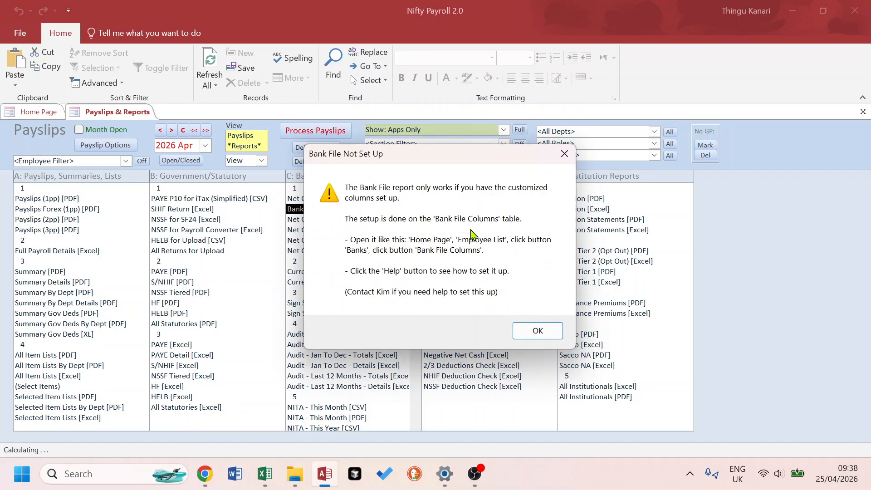
{"action": "left_click", "coordinate": [540, 331]}
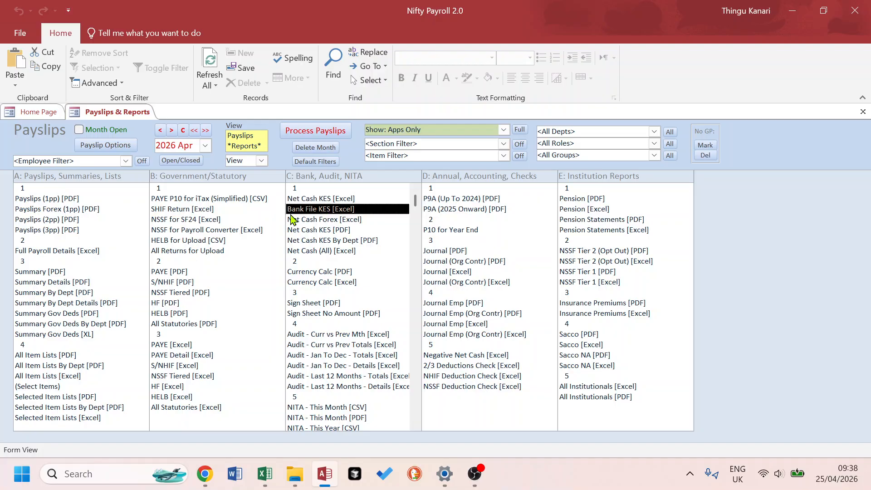
Open the Bank File Columns table from the employee list's bank accounts and read its help on how to fill it.
{"action": "left_click", "coordinate": [45, 115]}
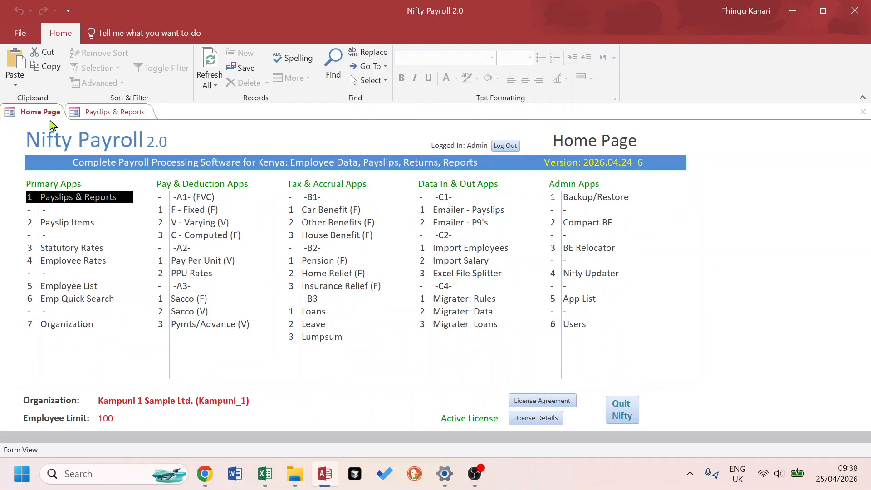
{"action": "double_click", "coordinate": [63, 285]}
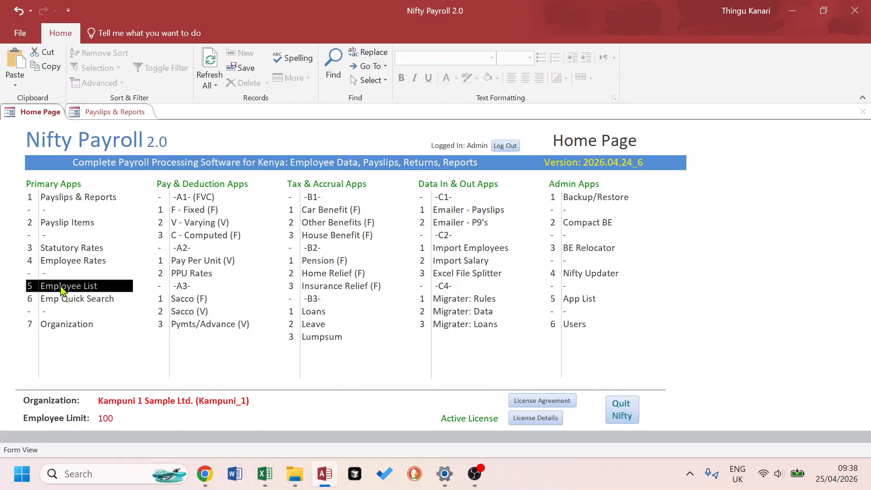
{"action": "left_click", "coordinate": [456, 132]}
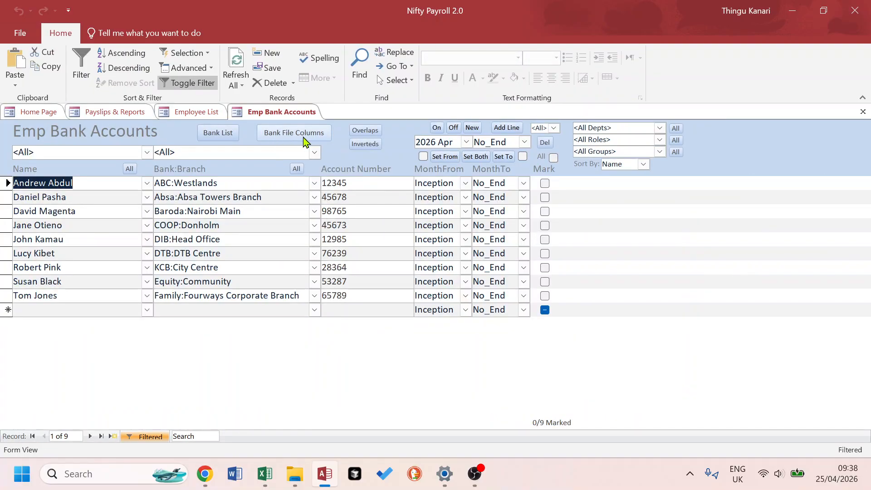
{"action": "left_click", "coordinate": [291, 133]}
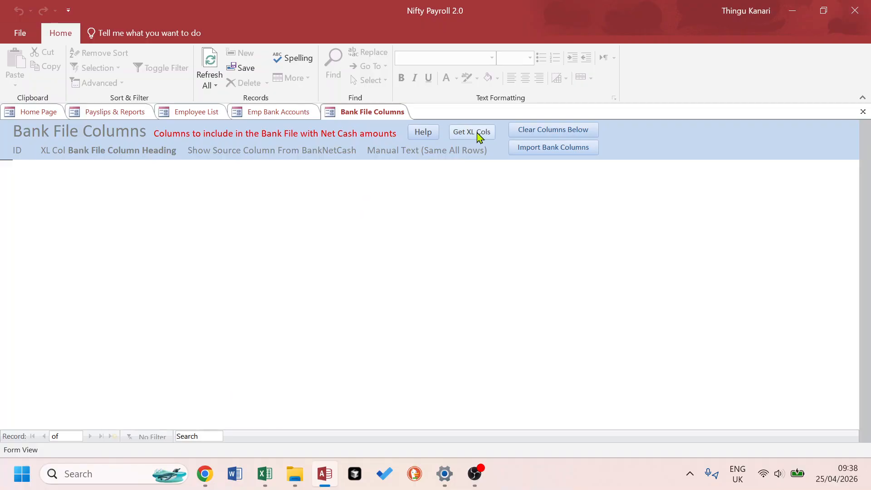
{"action": "left_click", "coordinate": [422, 134]}
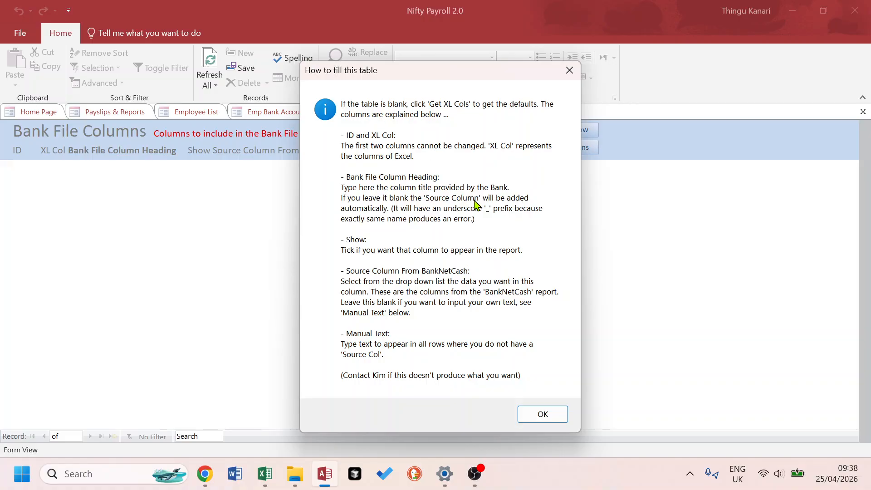
{"action": "left_click", "coordinate": [543, 415]}
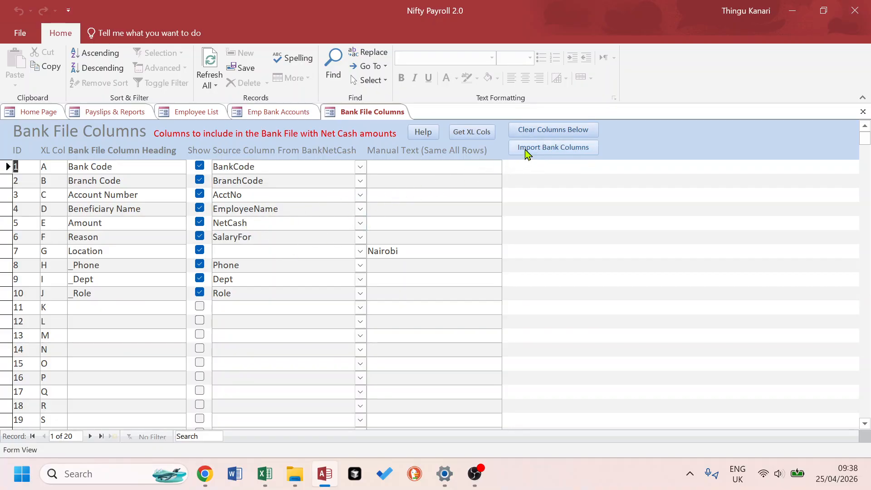
Clear the existing bank file columns and open the form for importing bank headings.
{"action": "left_click", "coordinate": [555, 134]}
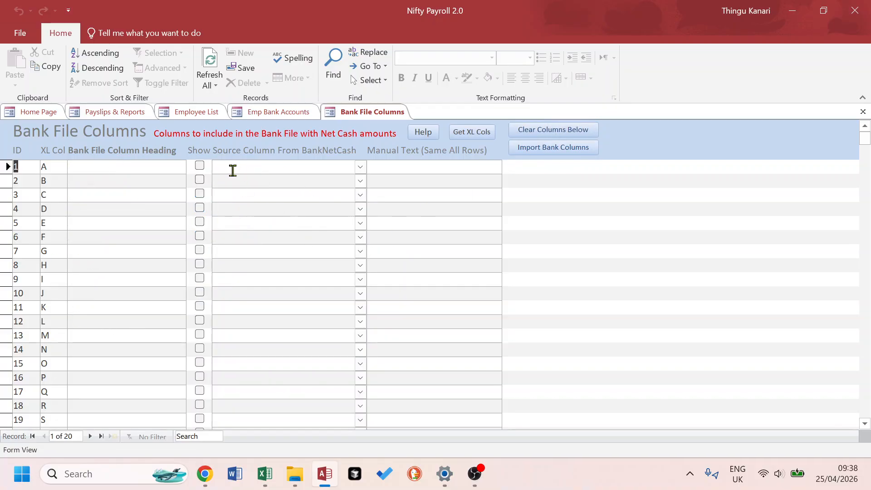
{"action": "left_click", "coordinate": [564, 153]}
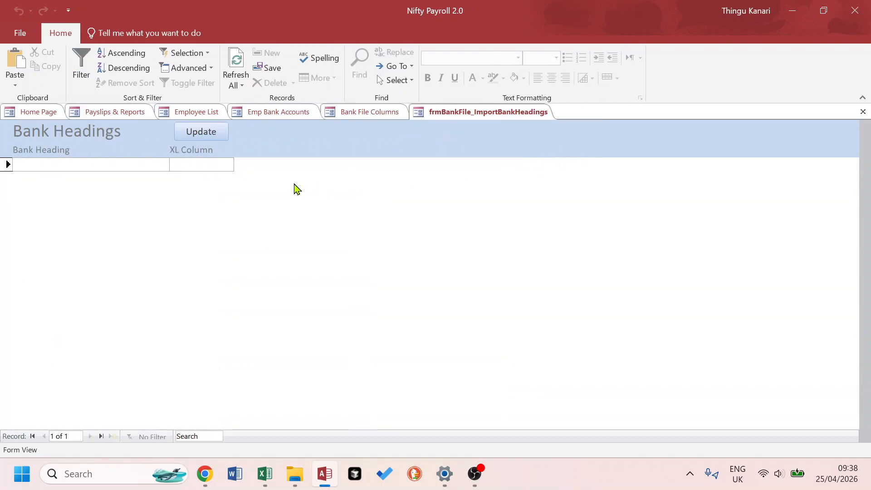
Switch to the Bank File workbook in Excel and copy the headings in A1:O1, from Beneficiary name to Email address.
{"action": "left_click", "coordinate": [270, 474]}
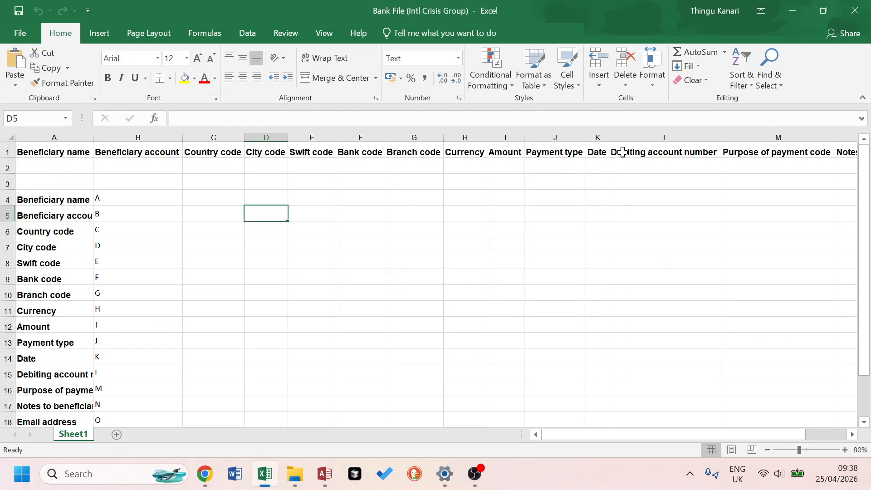
{"action": "left_click_drag", "start_coordinate": [618, 437], "coordinate": [593, 439]}
{"action": "left_click", "coordinate": [44, 153]}
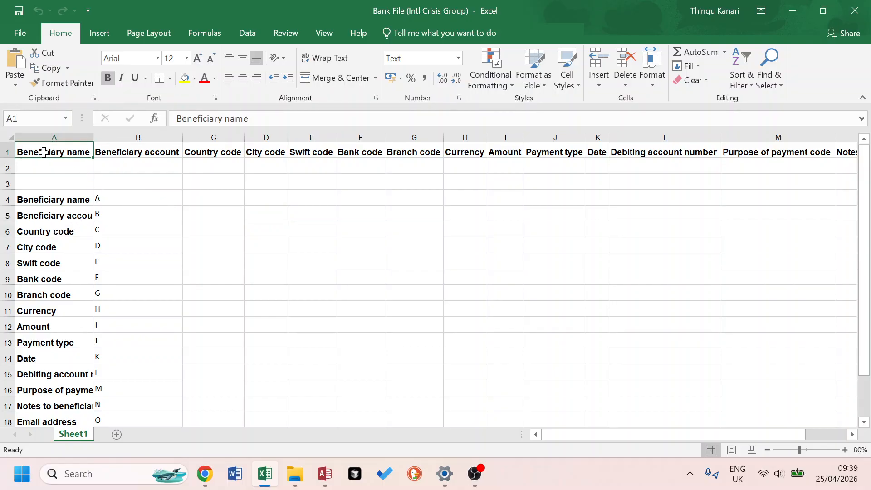
{"action": "left_click_drag", "start_coordinate": [572, 436], "coordinate": [629, 440]}
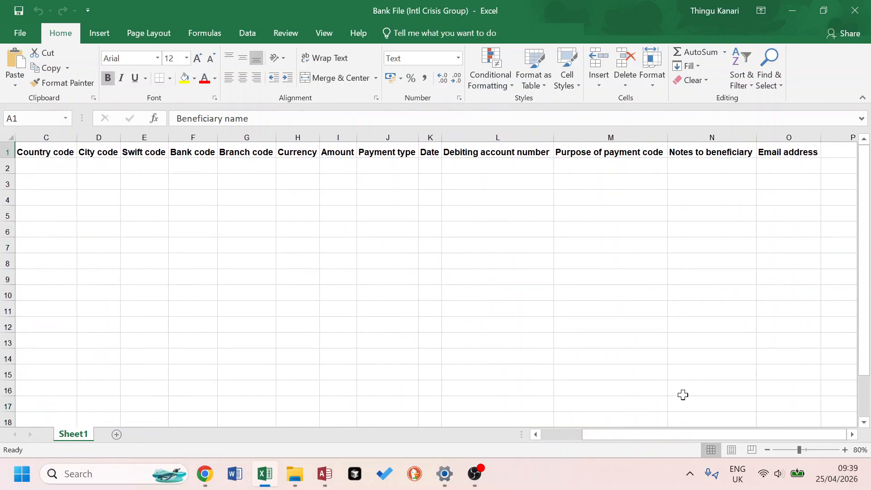
{"action": "left_click", "coordinate": [787, 155], "text": "shift"}
{"action": "right_click", "coordinate": [789, 157]}
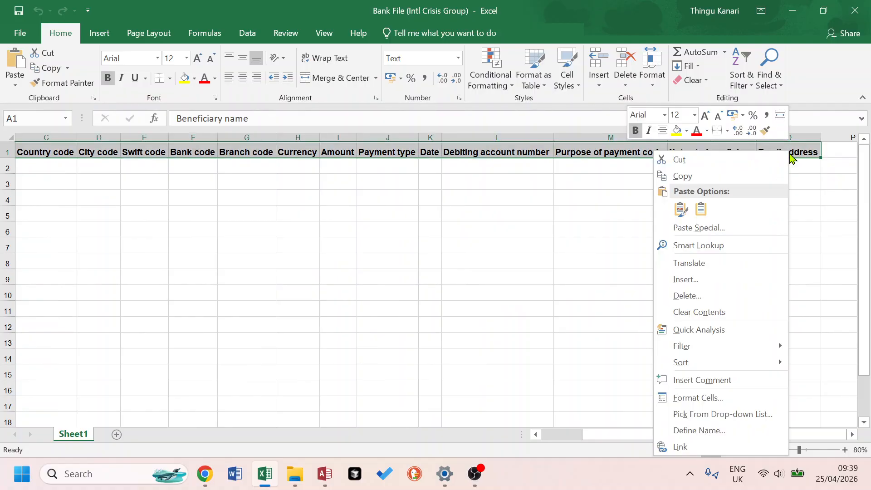
{"action": "left_click", "coordinate": [682, 176]}
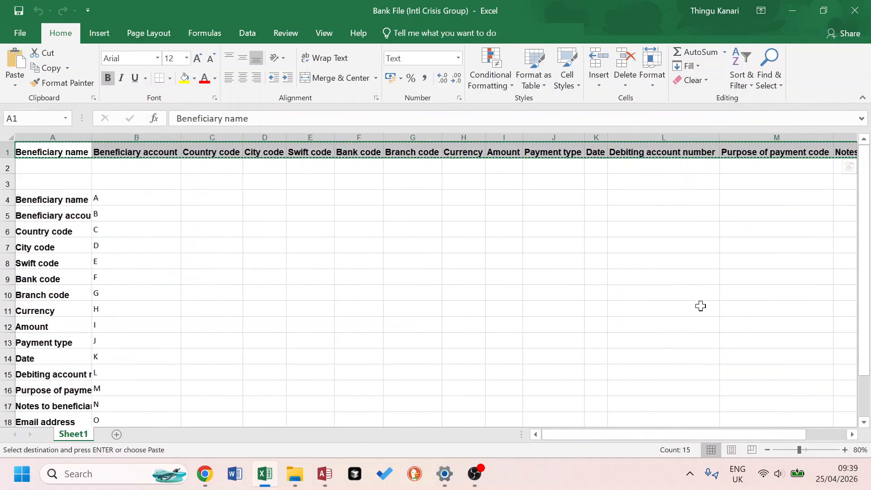
Paste the copied headings transposed into a vertical list starting at C4 and widen column C to fit.
{"action": "left_click", "coordinate": [223, 197]}
{"action": "right_click", "coordinate": [221, 198]}
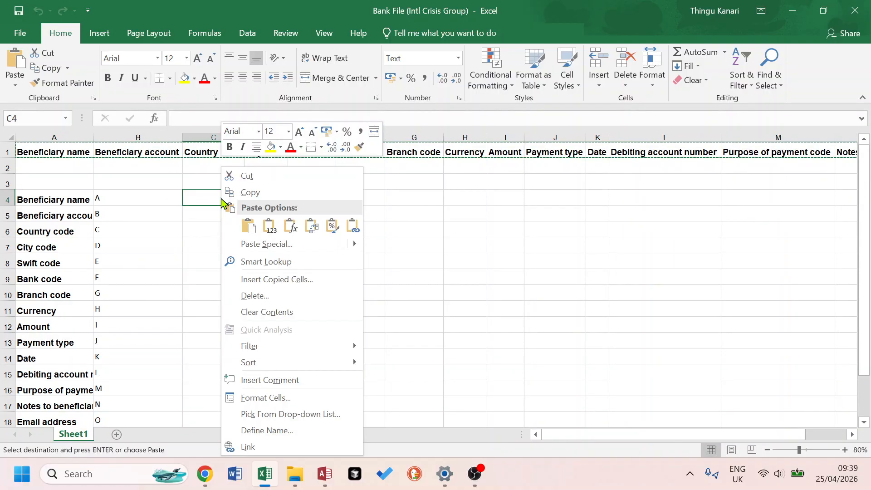
{"action": "left_click", "coordinate": [315, 232]}
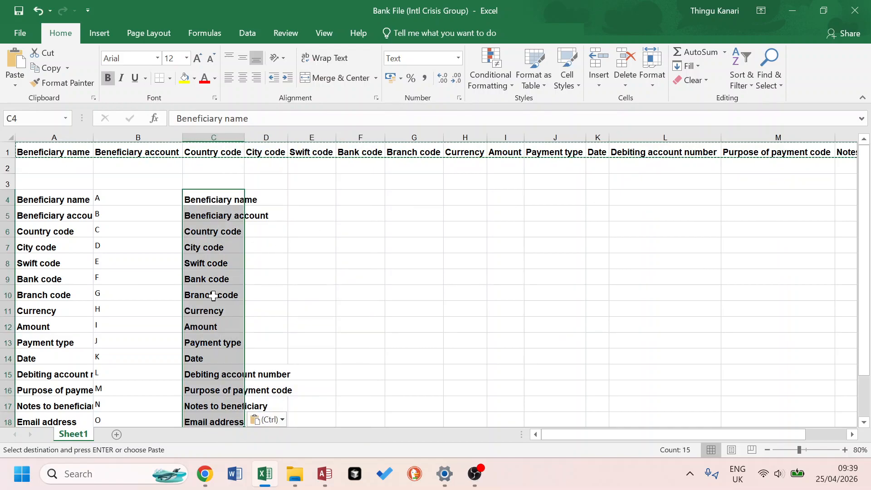
{"action": "double_click", "coordinate": [244, 142]}
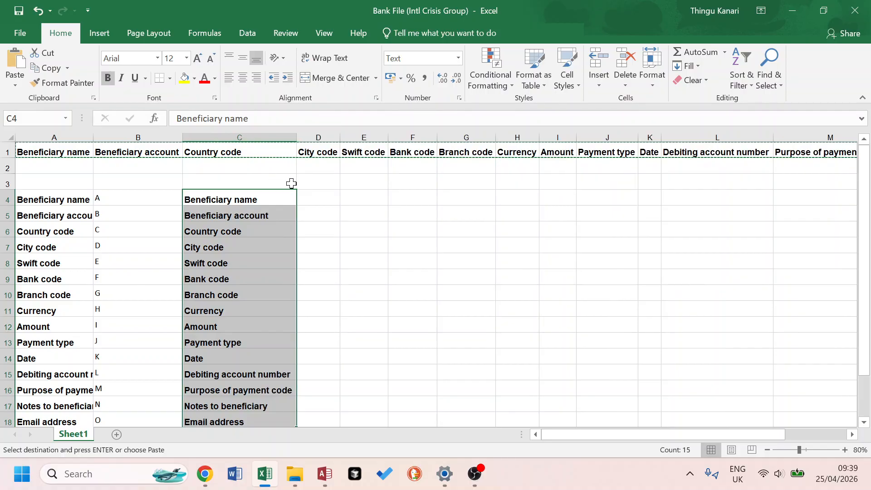
Try entering the column letters A, B and C by hand in D4:D6 and clear them again.
{"action": "left_click", "coordinate": [315, 196]}
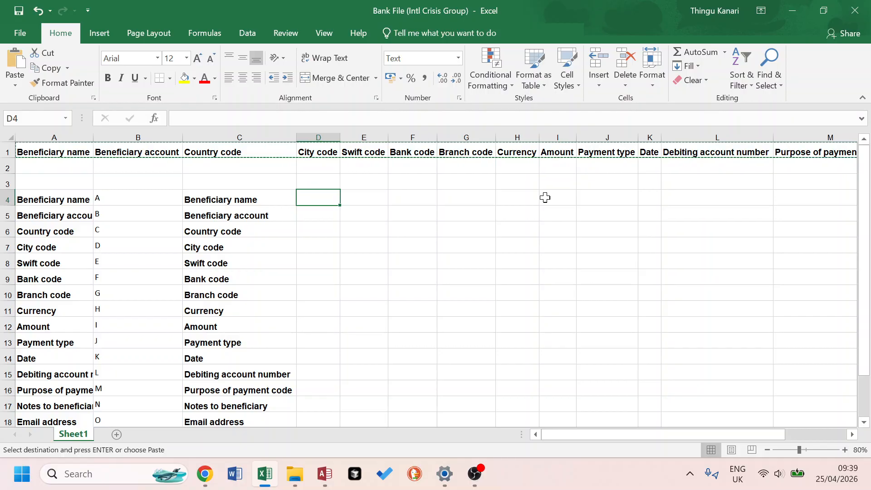
{"action": "type", "text": "A"}
{"action": "key", "text": "Return"}
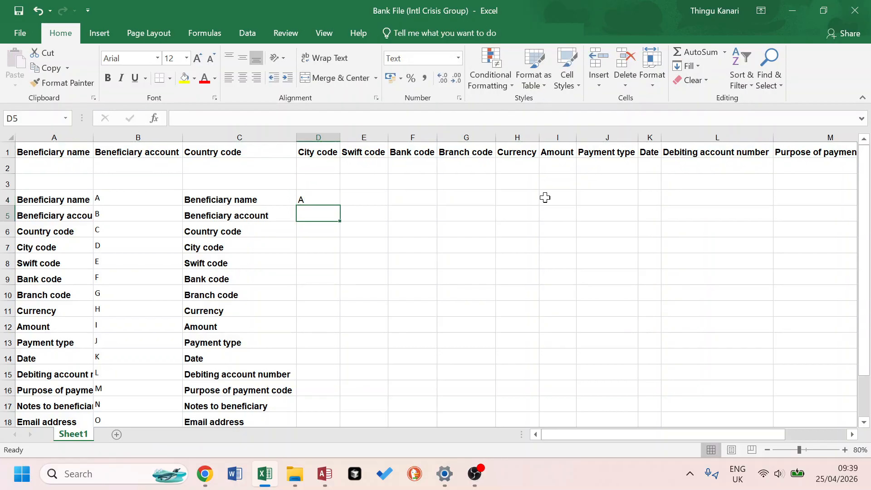
{"action": "key", "text": "Caps_Lock"}
{"action": "type", "text": "B"}
{"action": "key", "text": "Return"}
{"action": "type", "text": "C"}
{"action": "key", "text": "Return"}
{"action": "key", "text": "Up"}
{"action": "key", "text": "Up"}
{"action": "key", "text": "Up"}
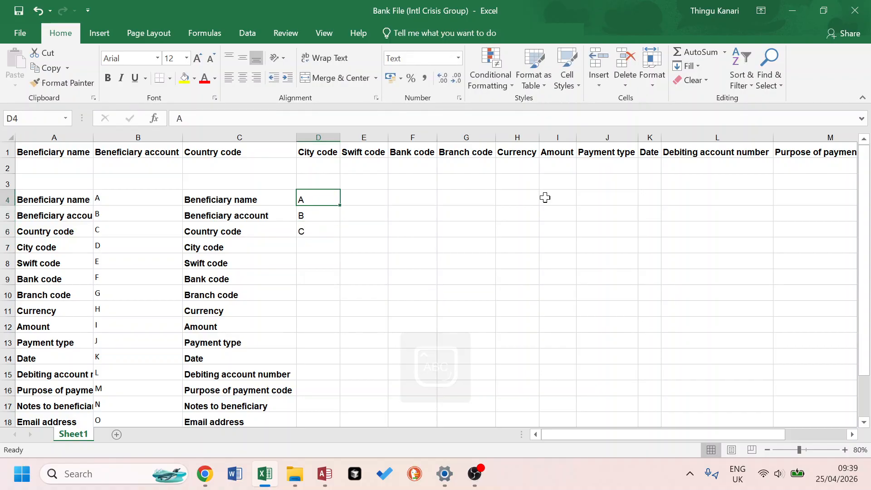
{"action": "key", "text": "shift+Down"}
{"action": "key", "text": "shift+Down"}
{"action": "key", "text": "Delete"}
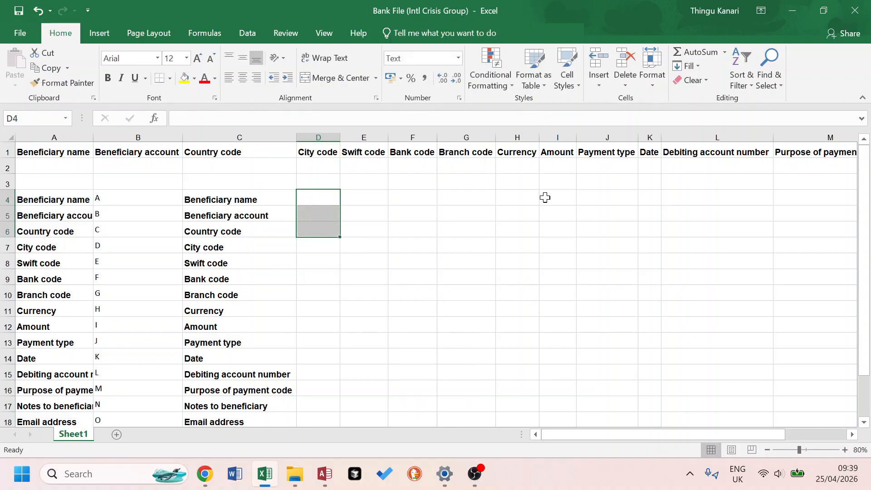
Try to produce the first column letter with the formula =CHAR(65) in cell D4.
{"action": "type", "text": "="}
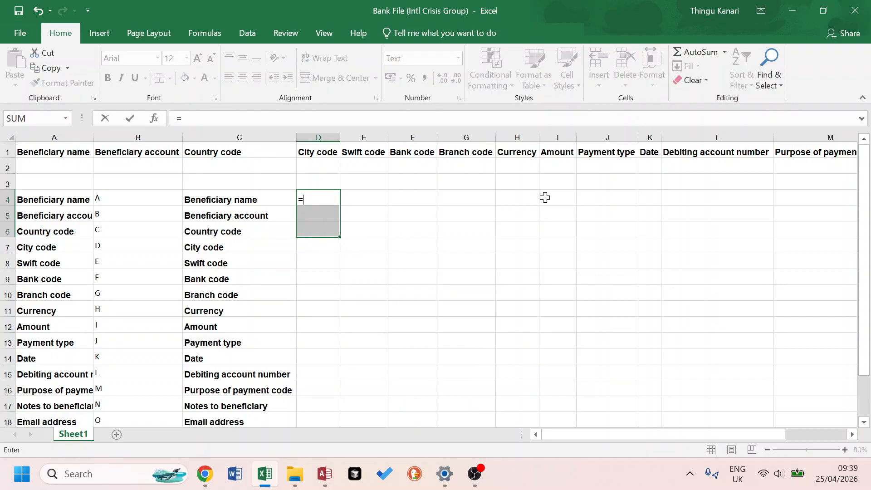
{"action": "type", "text": "CHAR(65)"}
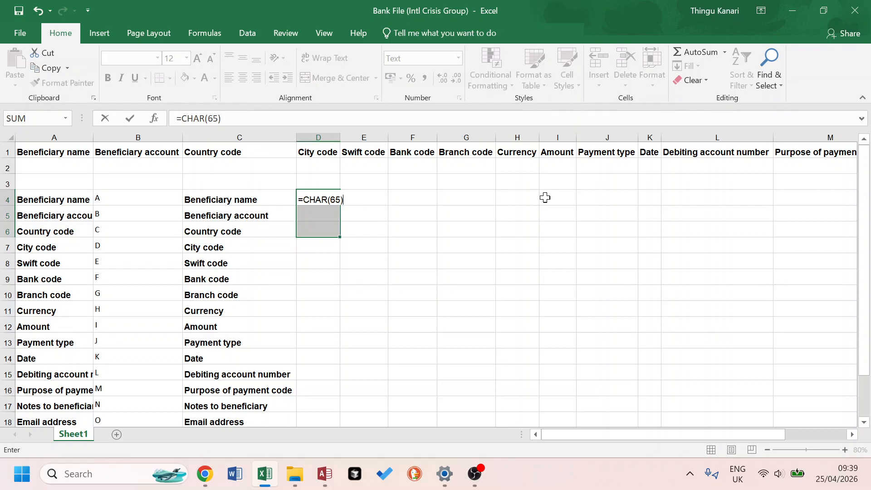
{"action": "key", "text": "Return"}
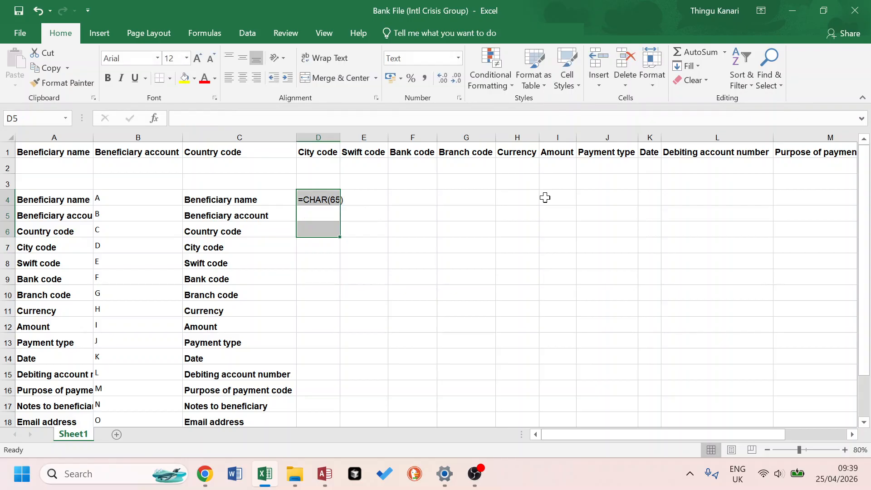
{"action": "key", "text": "Up"}
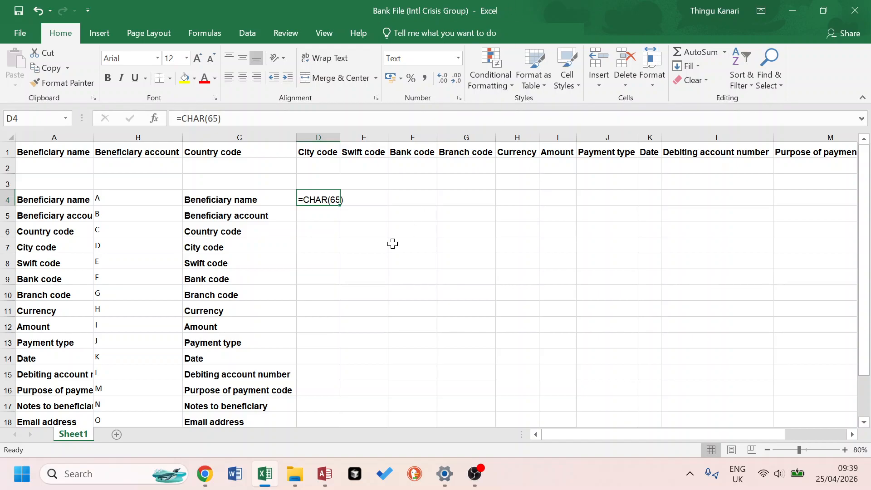
Format cell D4 as General and re-enter the formula =CHAR(65) in it.
{"action": "right_click", "coordinate": [313, 202]}
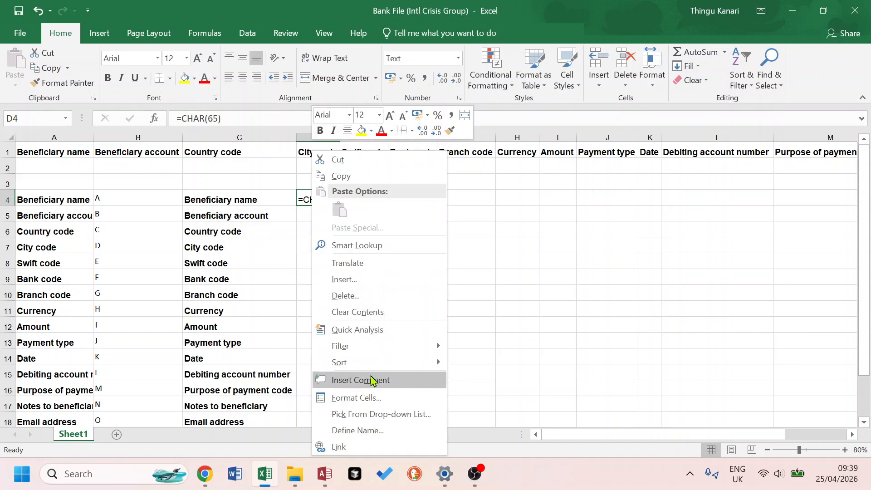
{"action": "left_click", "coordinate": [356, 398]}
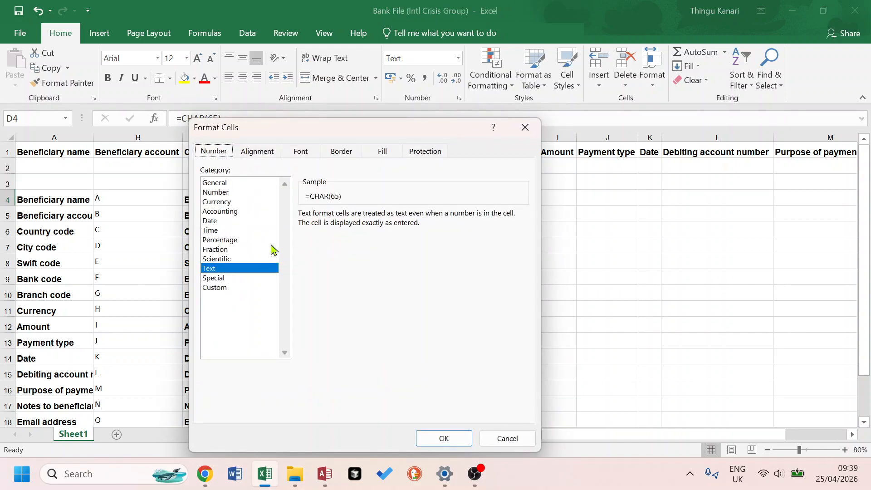
{"action": "left_click", "coordinate": [222, 183]}
{"action": "left_click", "coordinate": [443, 437]}
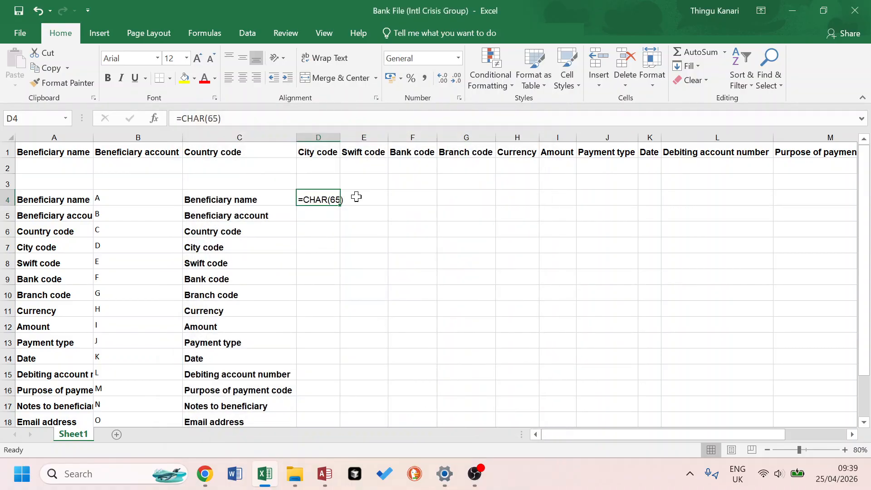
{"action": "type", "text": "=CHAR"}
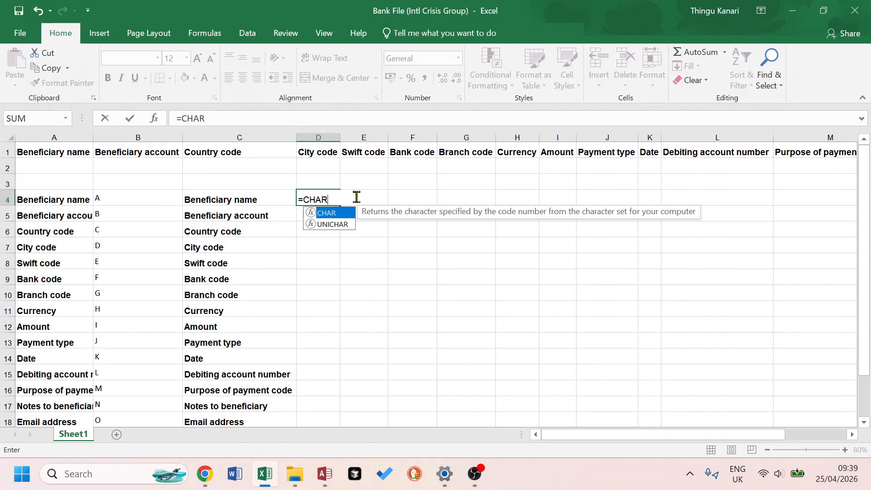
{"action": "type", "text": "(65"}
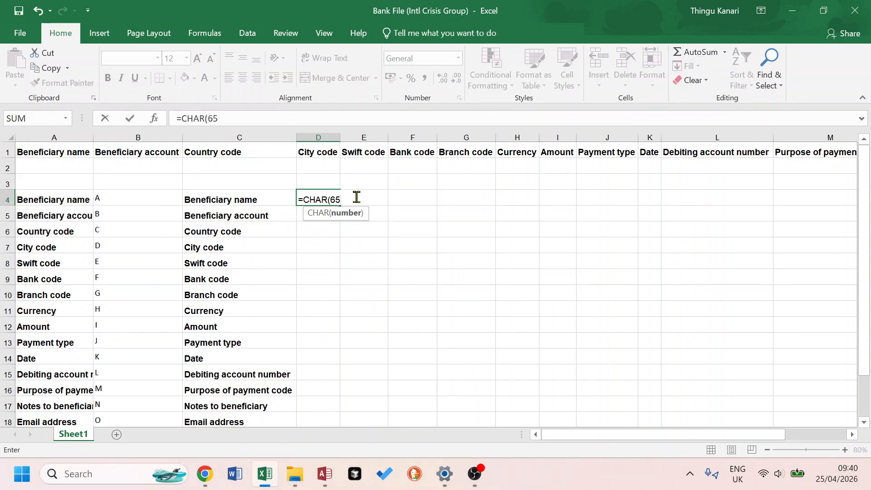
{"action": "type", "text": ")"}
{"action": "key", "text": "Return"}
{"action": "key", "text": "Up"}
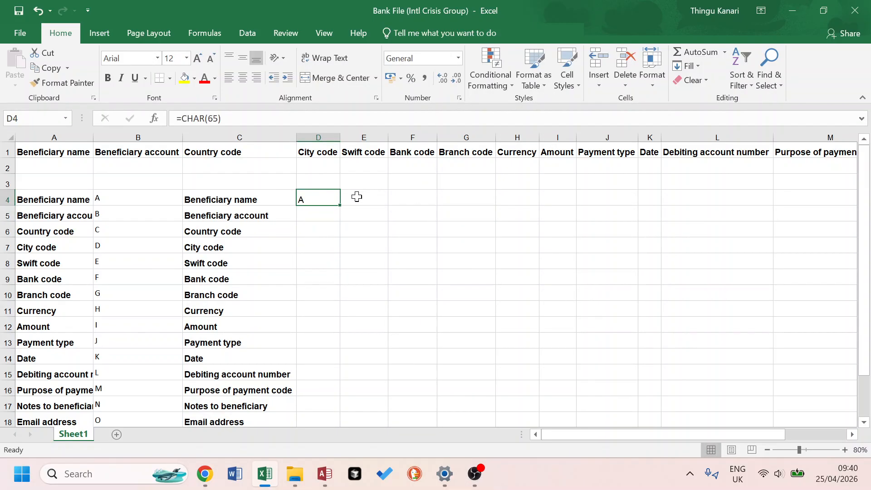
Check the number format category of cell D4 and leave it as it is.
{"action": "right_click", "coordinate": [319, 199]}
{"action": "left_click", "coordinate": [366, 398]}
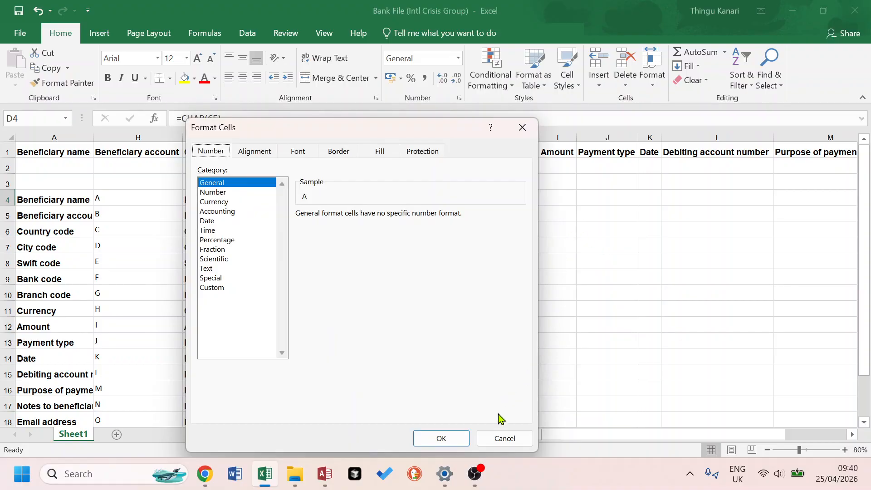
{"action": "left_click", "coordinate": [504, 438]}
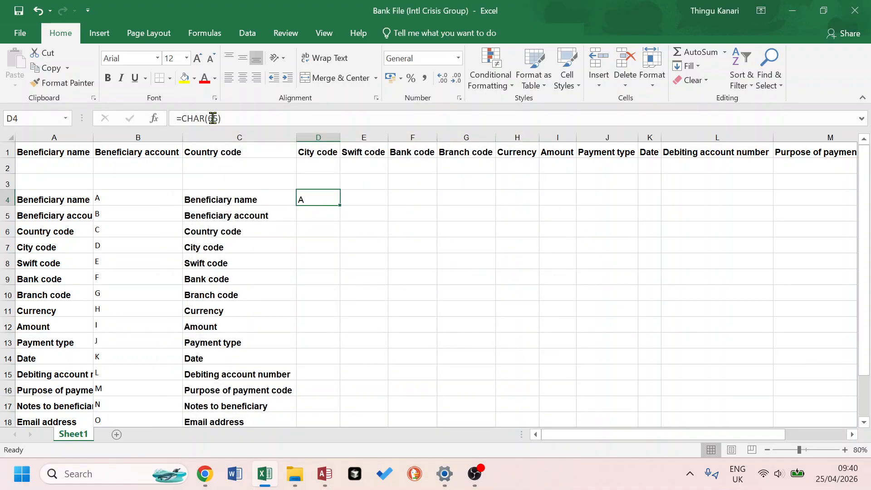
Try to produce the second column letter with the formula =CHAR(CODE(D4)+1) in cell D5.
{"action": "left_click", "coordinate": [326, 211]}
{"action": "type", "text": "="}
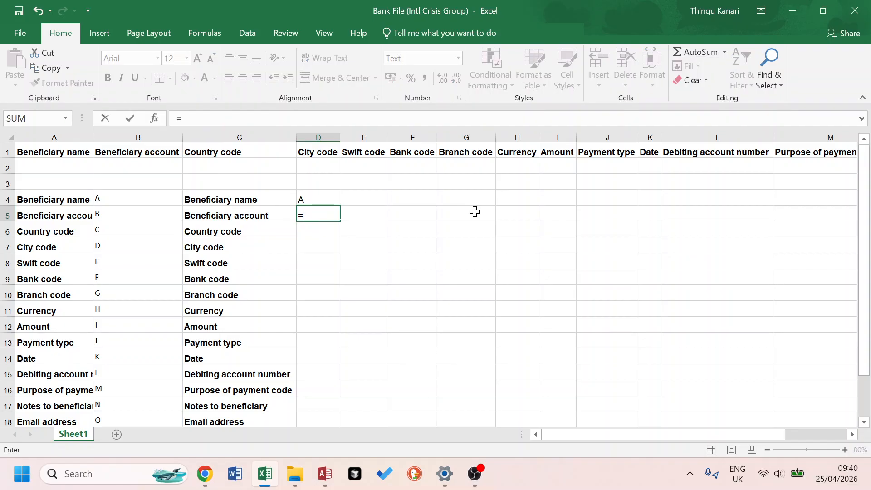
{"action": "type", "text": "CHAR"}
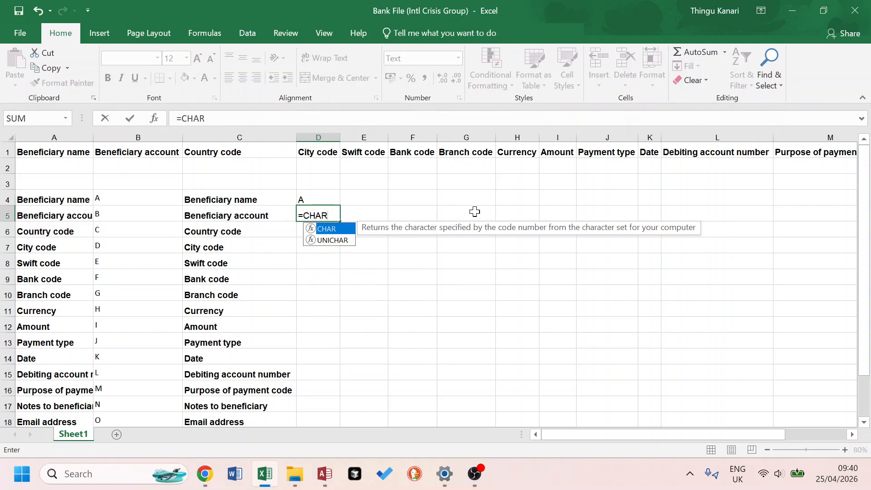
{"action": "type", "text": "(CODE"}
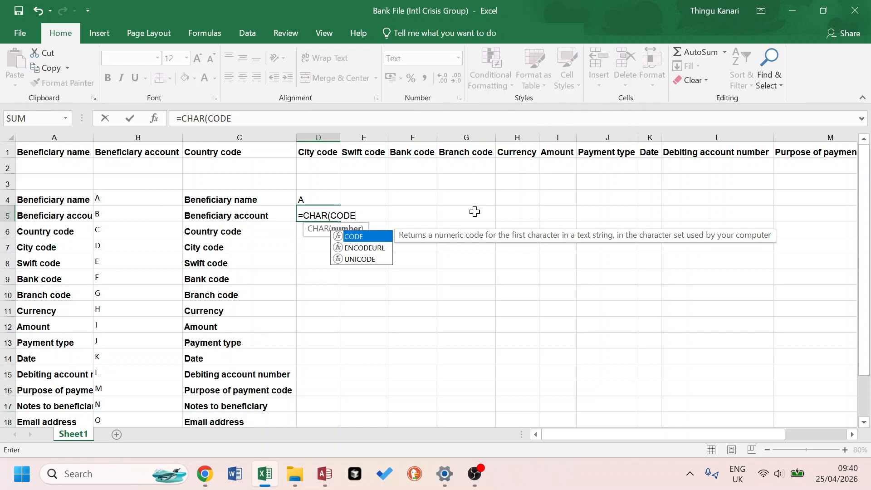
{"action": "type", "text": "("}
{"action": "key", "text": "Up"}
{"action": "type", "text": ")"}
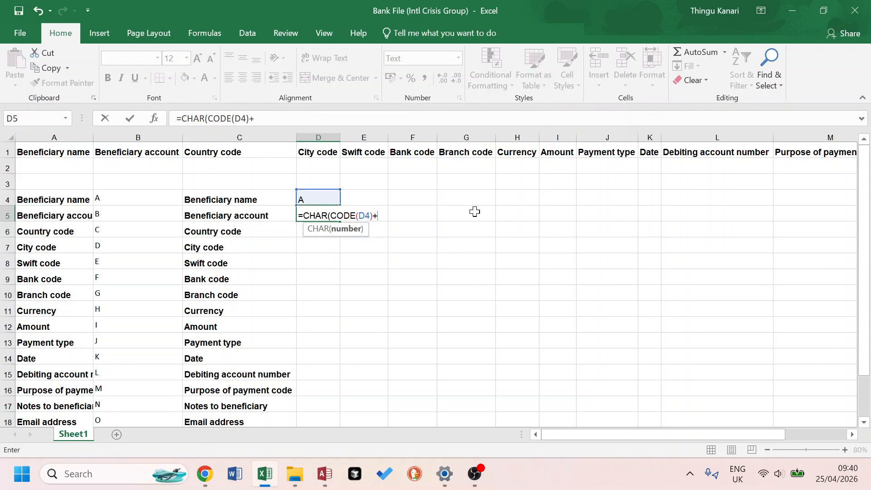
{"action": "type", "text": "+1)"}
{"action": "key", "text": "Return"}
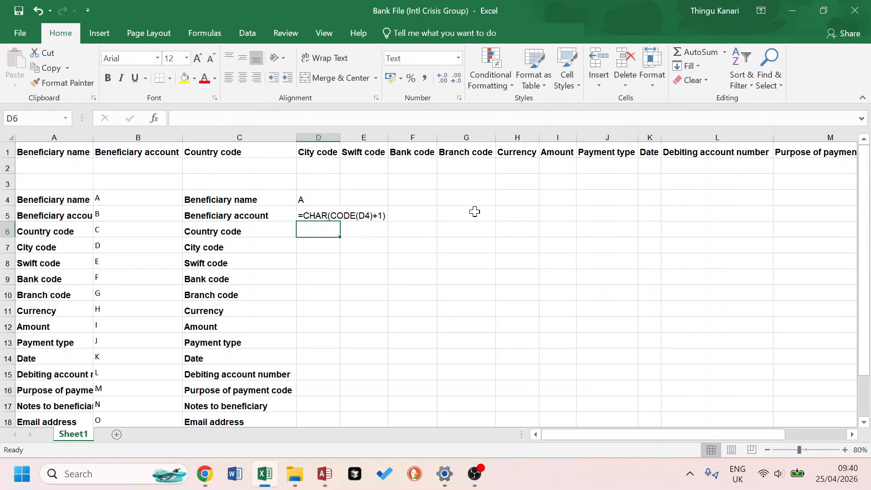
Format cells D4:D18 as General.
{"action": "key", "text": "Up"}
{"action": "right_click", "coordinate": [323, 216]}
{"action": "left_click", "coordinate": [305, 220]}
{"action": "left_click", "coordinate": [314, 200]}
{"action": "scroll", "coordinate": [319, 247], "scroll_direction": "down", "scroll_amount": 4}
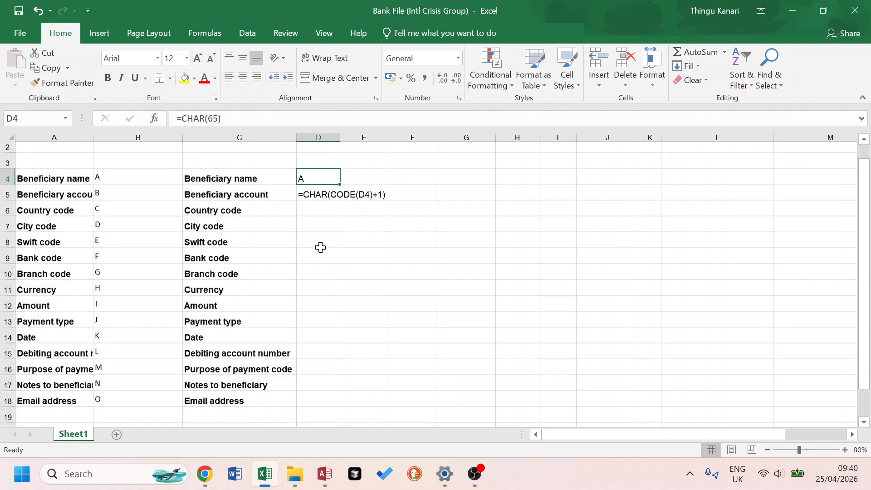
{"action": "left_click", "coordinate": [321, 229], "text": "shift"}
{"action": "right_click", "coordinate": [321, 229]}
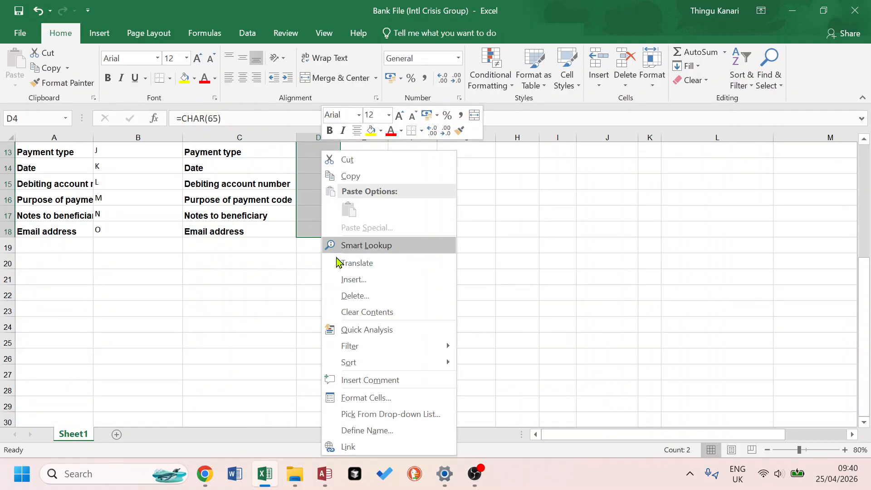
{"action": "left_click", "coordinate": [372, 398]}
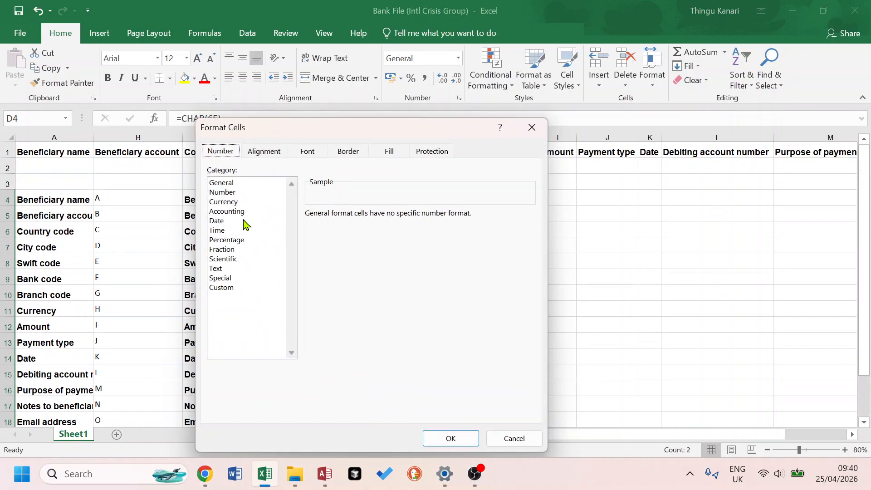
{"action": "left_click", "coordinate": [227, 183]}
{"action": "left_click", "coordinate": [453, 440]}
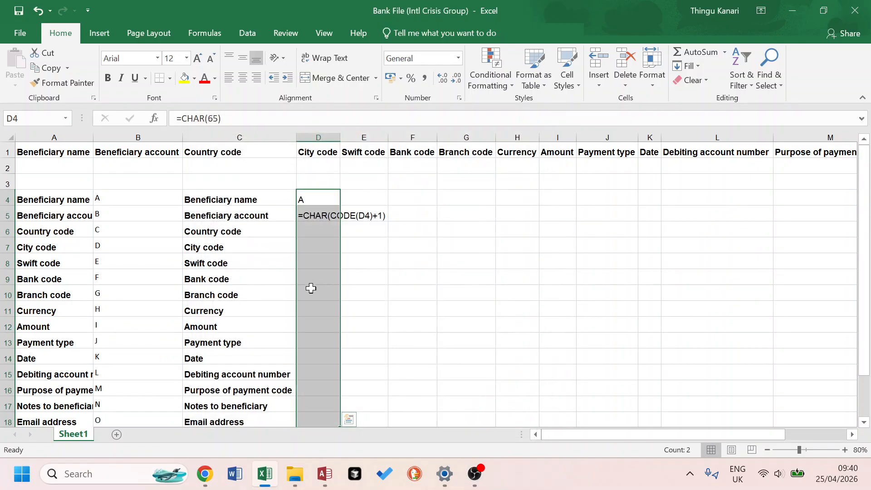
Re-enter the formula =CHAR(CODE(D4)+1) in cell D5.
{"action": "left_click", "coordinate": [317, 216]}
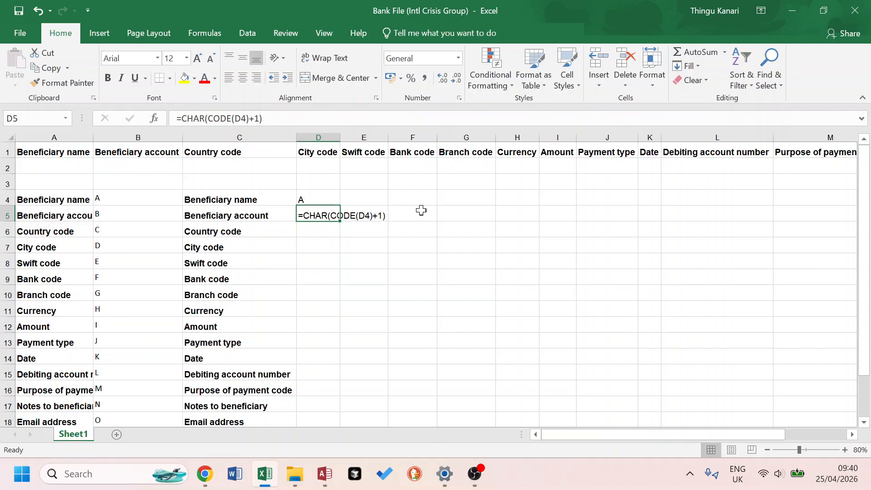
{"action": "key", "text": "ctrl+c"}
{"action": "key", "text": "Escape"}
{"action": "type", "text": "=CHAR)"}
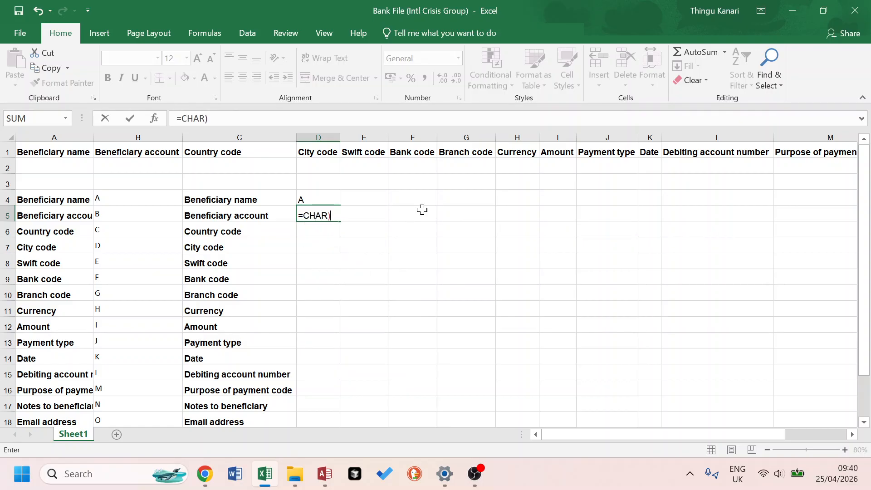
{"action": "key", "text": "BackSpace"}
{"action": "type", "text": "(CODE("}
{"action": "key", "text": "Up"}
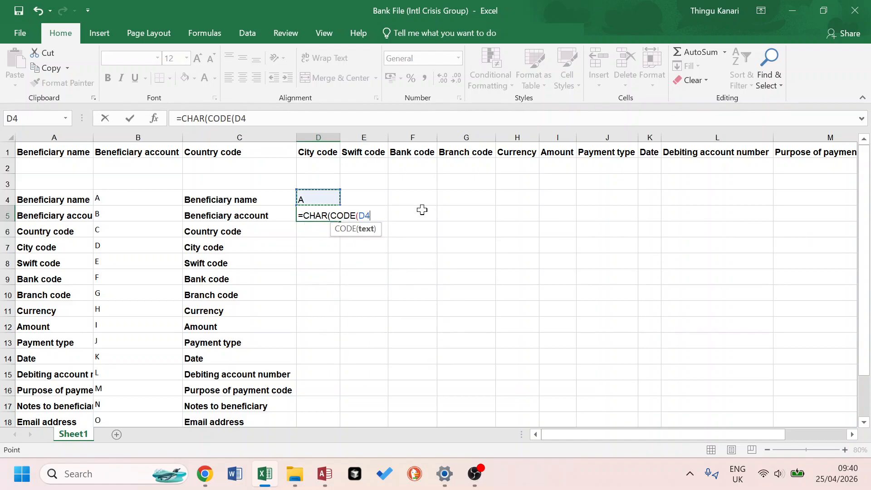
{"action": "type", "text": ")"}
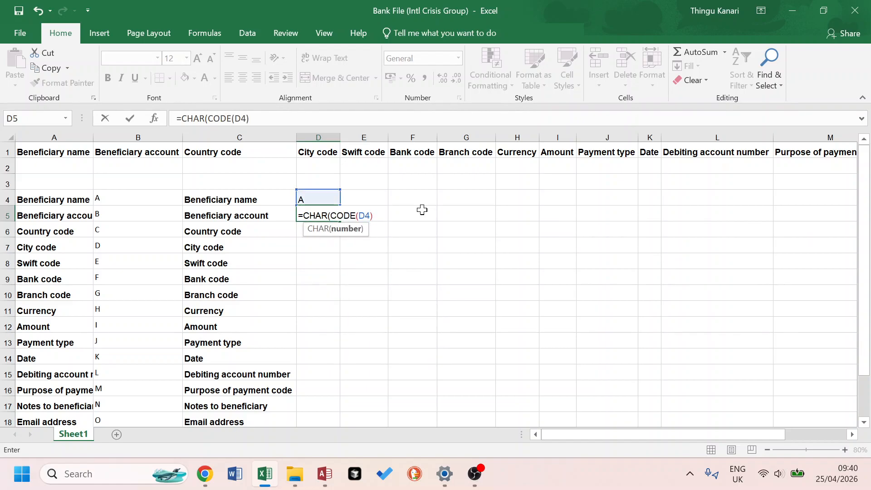
{"action": "type", "text": "+1)"}
{"action": "key", "text": "Return"}
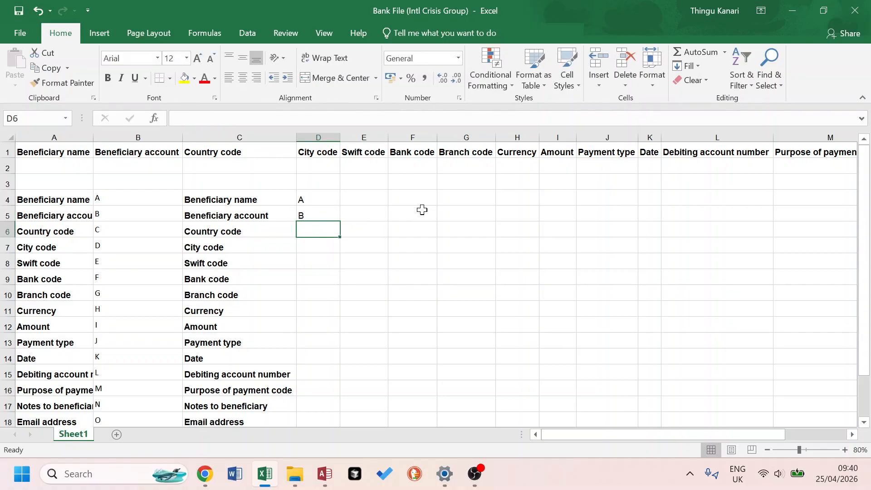
Copy the formula from D5 into cells D6:D18 to fill in the remaining column letters.
{"action": "key", "text": "Up"}
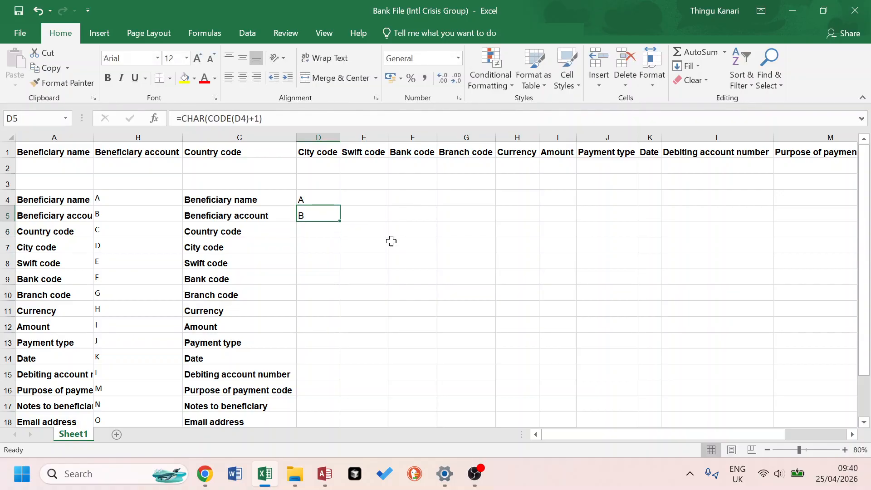
{"action": "key", "text": "ctrl+c"}
{"action": "left_click", "coordinate": [318, 230]}
{"action": "scroll", "coordinate": [330, 245], "scroll_direction": "down", "scroll_amount": 2}
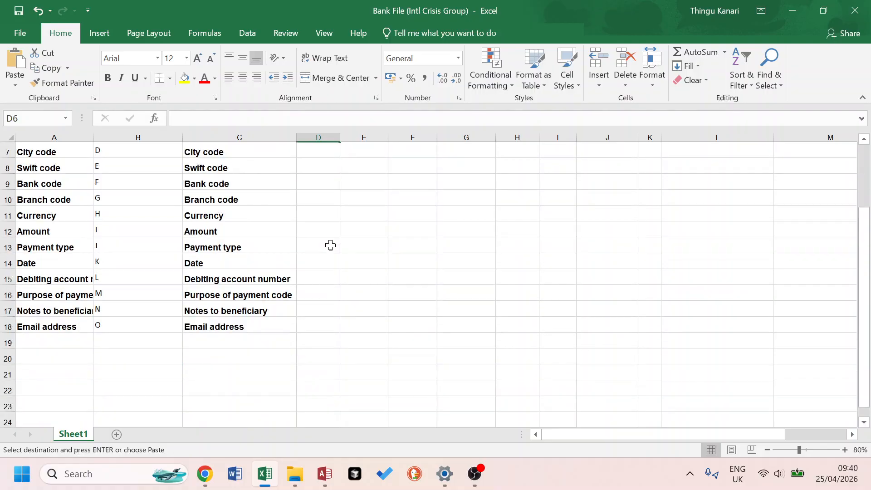
{"action": "left_click", "coordinate": [323, 325], "text": "shift"}
{"action": "key", "text": "Return"}
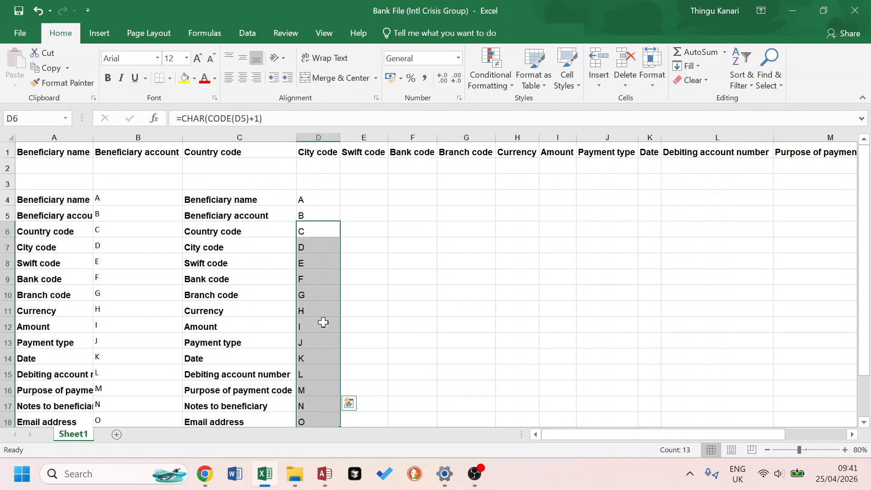
{"action": "left_click", "coordinate": [363, 295]}
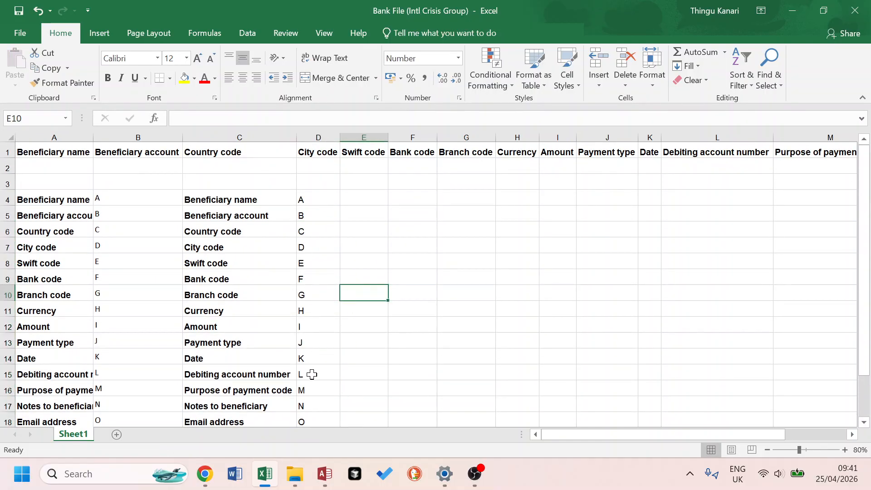
Copy the bank headings and their column letters in C4:D18.
{"action": "scroll", "coordinate": [312, 372], "scroll_direction": "down", "scroll_amount": 1}
{"action": "scroll", "coordinate": [301, 173], "scroll_direction": "up", "scroll_amount": 1}
{"action": "left_click", "coordinate": [239, 200]}
{"action": "scroll", "coordinate": [270, 220], "scroll_direction": "down", "scroll_amount": 1}
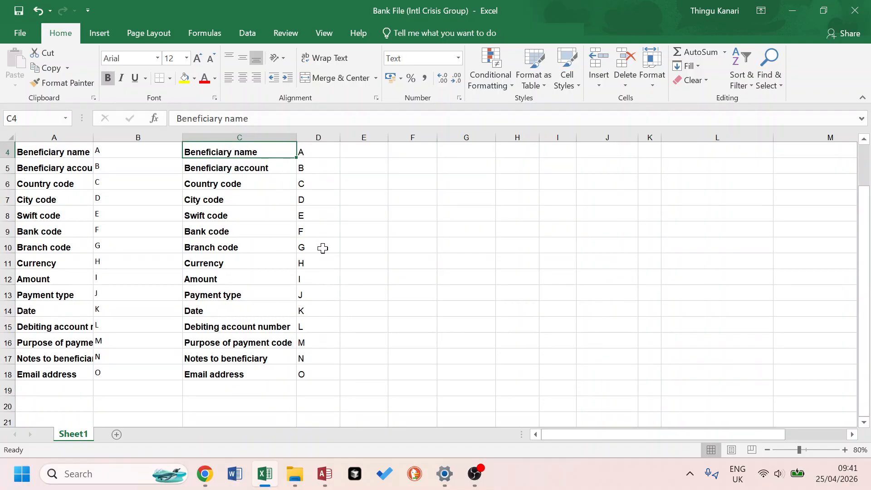
{"action": "scroll", "coordinate": [322, 248], "scroll_direction": "up", "scroll_amount": 1}
{"action": "scroll", "coordinate": [321, 252], "scroll_direction": "down", "scroll_amount": 2}
{"action": "left_click", "coordinate": [314, 327], "text": "shift"}
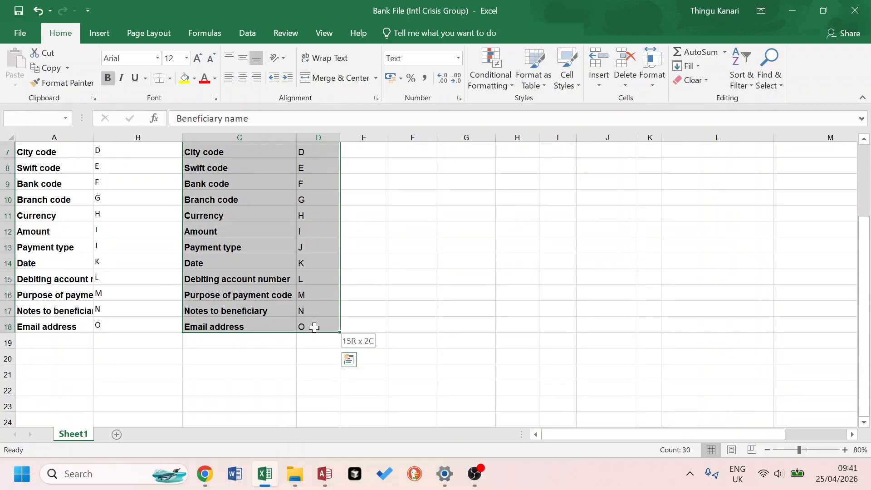
{"action": "key", "text": "ctrl+c"}
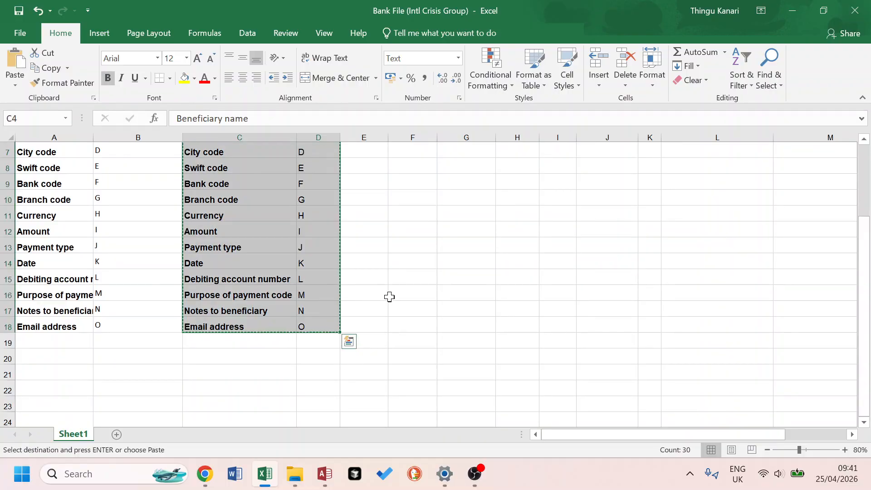
{"action": "right_click", "coordinate": [287, 151]}
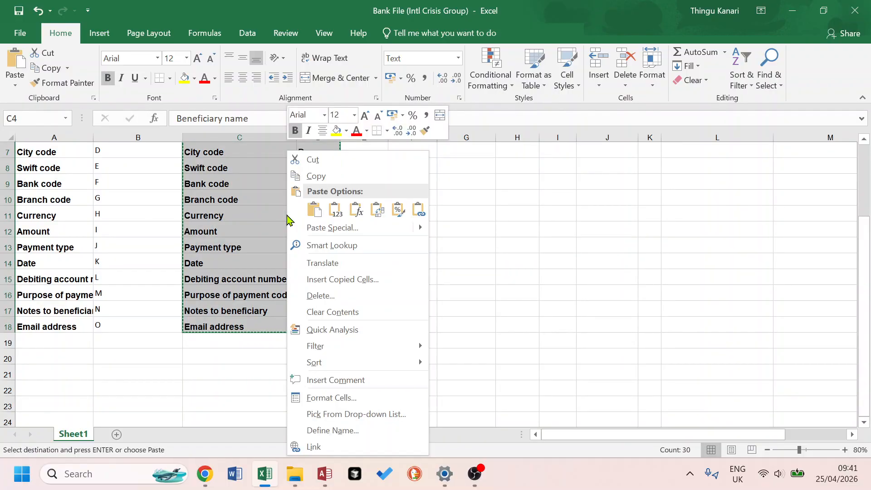
{"action": "left_click", "coordinate": [321, 176]}
{"action": "scroll", "coordinate": [323, 182], "scroll_direction": "up", "scroll_amount": 2}
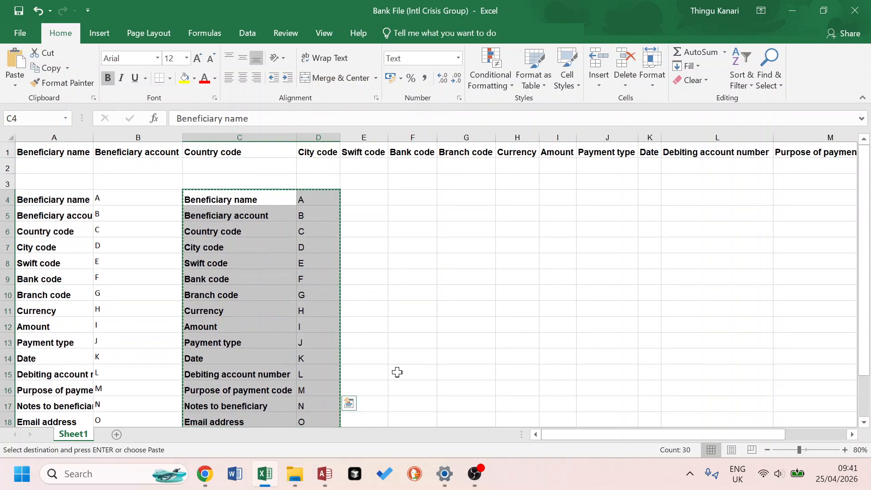
Switch to Nifty Payroll, paste the copied records into the Bank Headings form and update the Bank File Columns with them.
{"action": "left_click", "coordinate": [325, 474]}
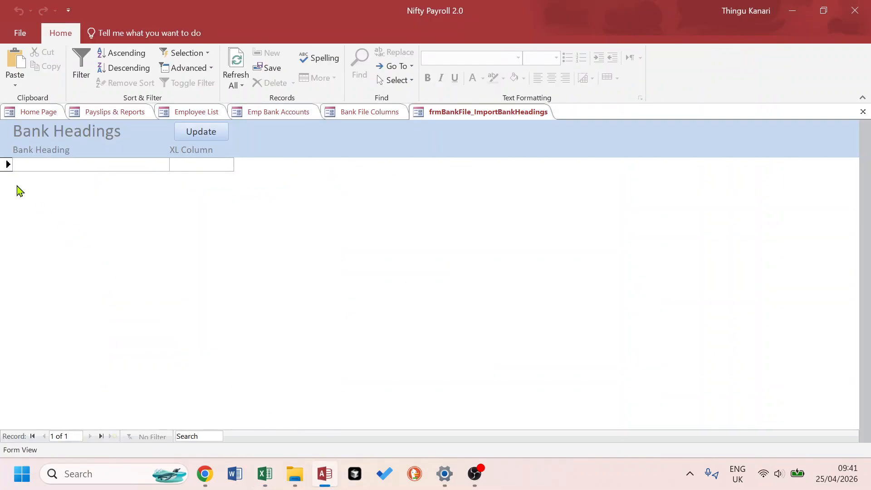
{"action": "left_click", "coordinate": [6, 166]}
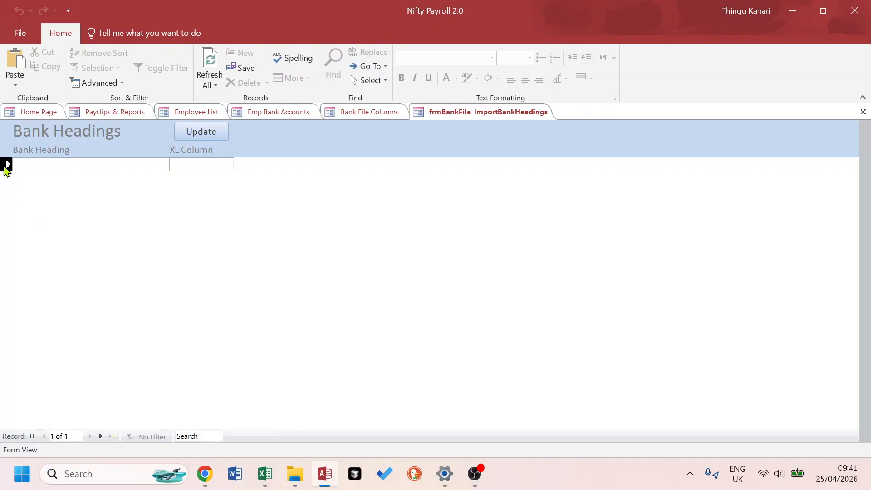
{"action": "left_click", "coordinate": [24, 162]}
{"action": "left_click", "coordinate": [4, 167]}
{"action": "key", "text": "ctrl+v"}
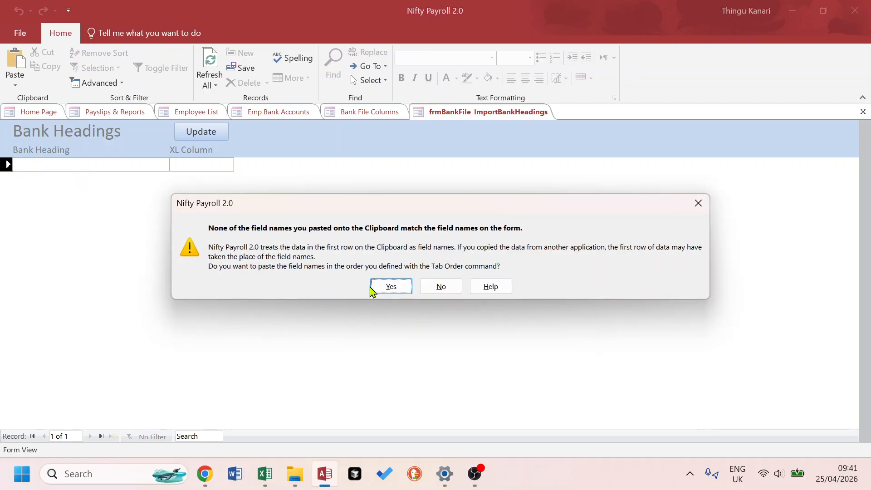
{"action": "left_click", "coordinate": [393, 288]}
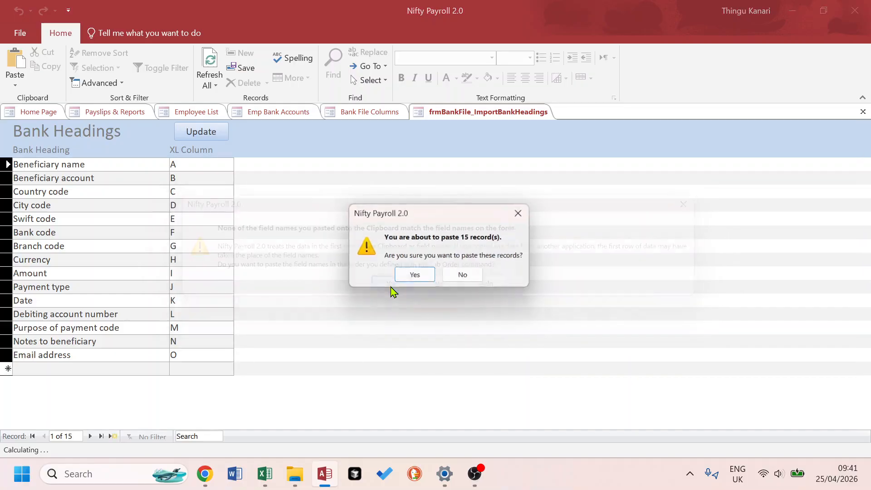
{"action": "left_click", "coordinate": [416, 277]}
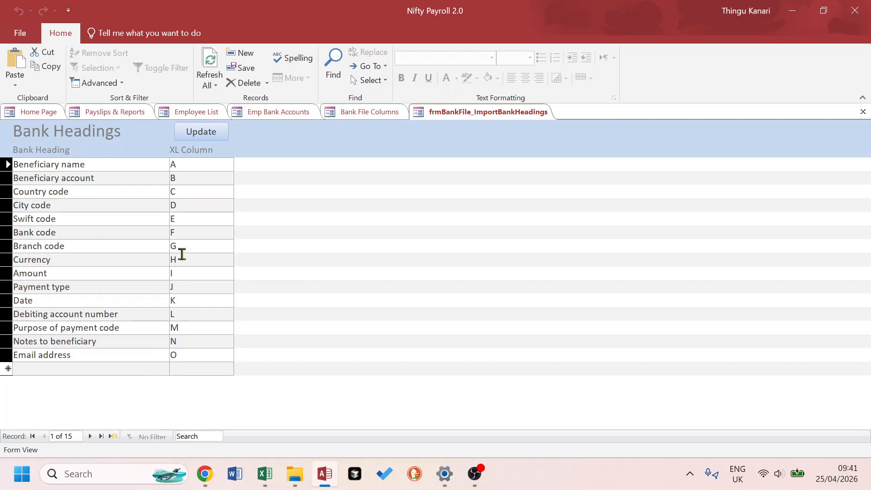
{"action": "left_click", "coordinate": [202, 133]}
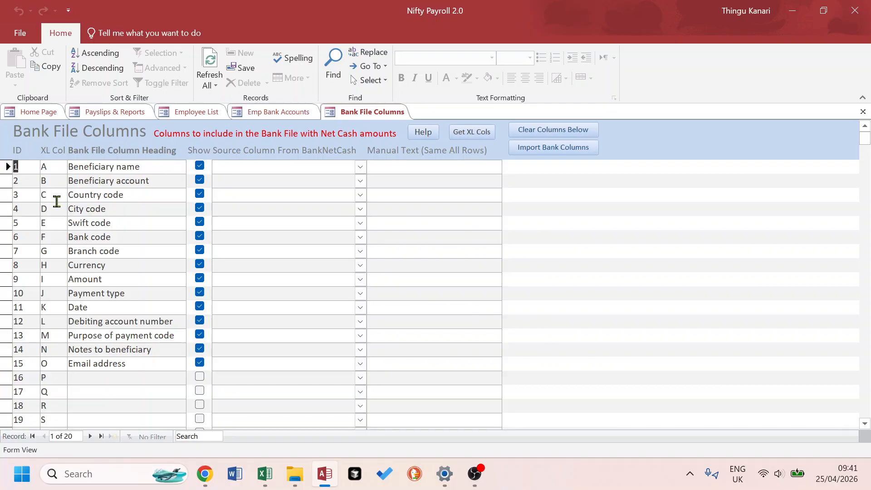
Look through the columns of the Net Cash KES [Excel] report for 2026 Apr and close it.
{"action": "left_click", "coordinate": [863, 111]}
{"action": "left_click", "coordinate": [294, 135]}
{"action": "left_click", "coordinate": [108, 113]}
{"action": "left_click", "coordinate": [324, 199]}
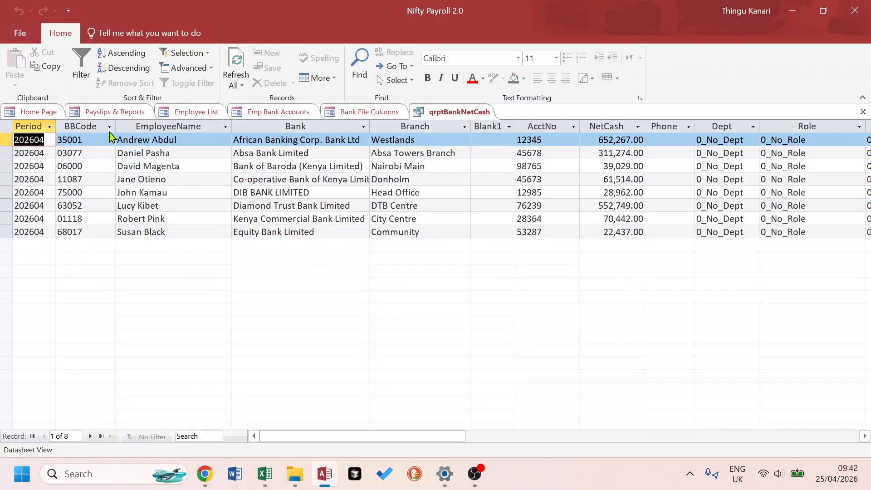
{"action": "left_click_drag", "start_coordinate": [444, 436], "coordinate": [394, 445]}
{"action": "left_click", "coordinate": [863, 111]}
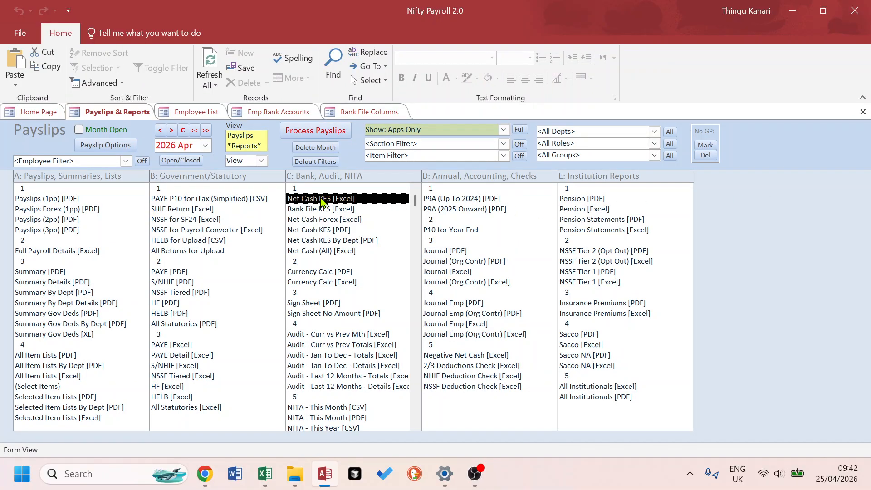
Compare the source column choices for Beneficiary name in Bank File Columns with the columns of the reopened Net Cash KES [Excel] report.
{"action": "left_click", "coordinate": [362, 114]}
{"action": "left_click", "coordinate": [360, 167]}
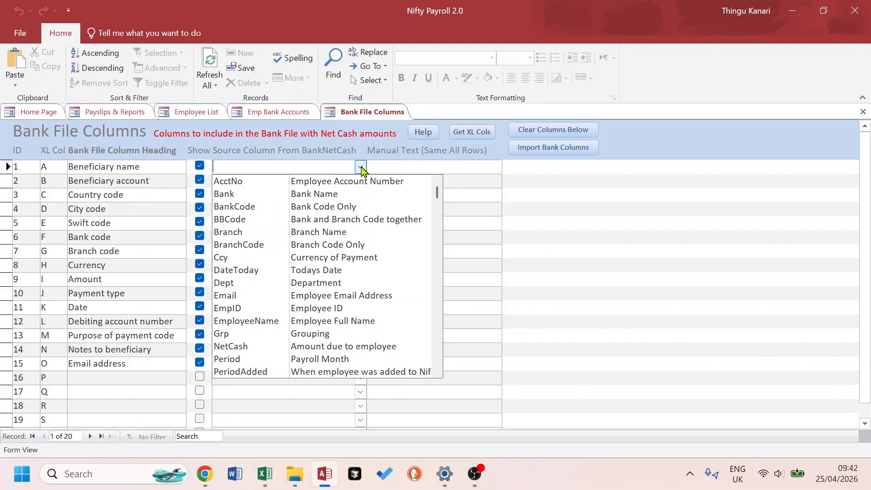
{"action": "left_click", "coordinate": [121, 112]}
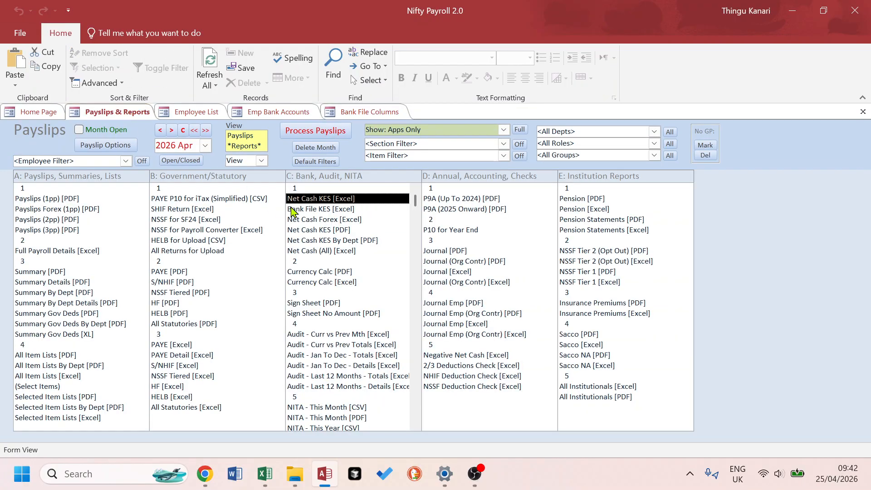
{"action": "double_click", "coordinate": [336, 199]}
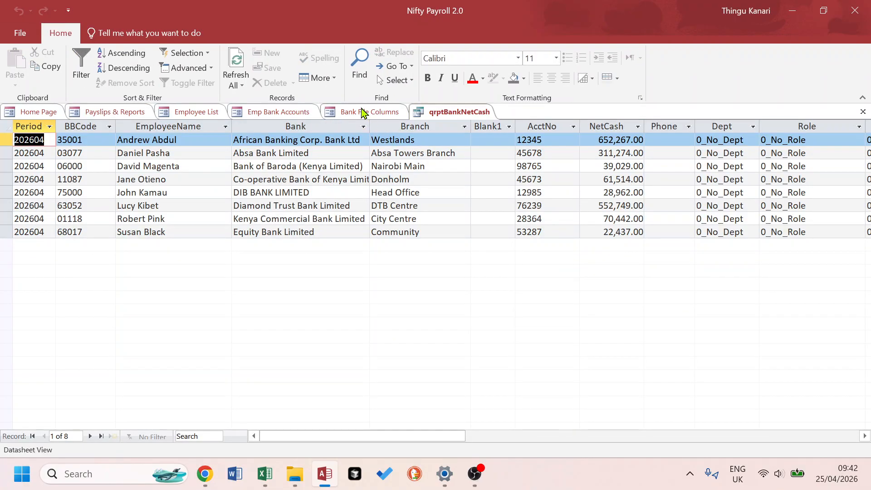
{"action": "left_click", "coordinate": [363, 114]}
{"action": "left_click", "coordinate": [441, 109]}
{"action": "left_click", "coordinate": [373, 114]}
{"action": "left_click", "coordinate": [452, 113]}
{"action": "left_click", "coordinate": [362, 114]}
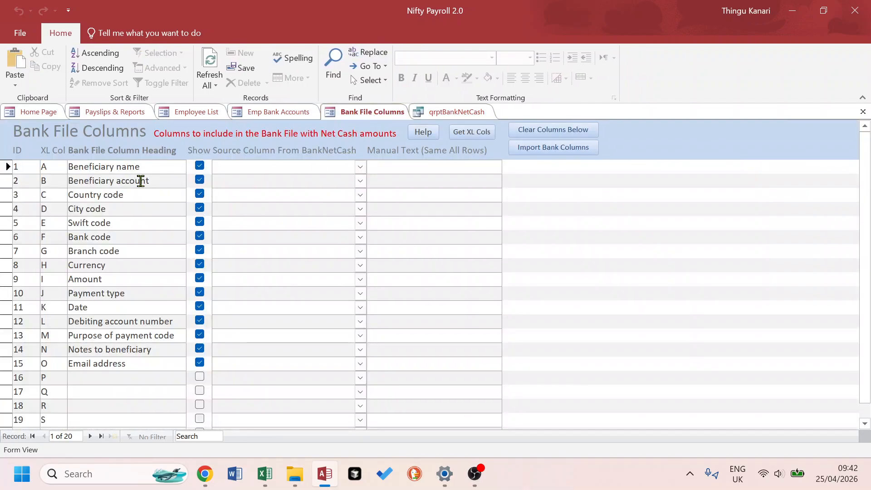
Set the source column to EmployeeName for Beneficiary name and to AcctNo for Beneficiary account.
{"action": "left_click", "coordinate": [360, 167]}
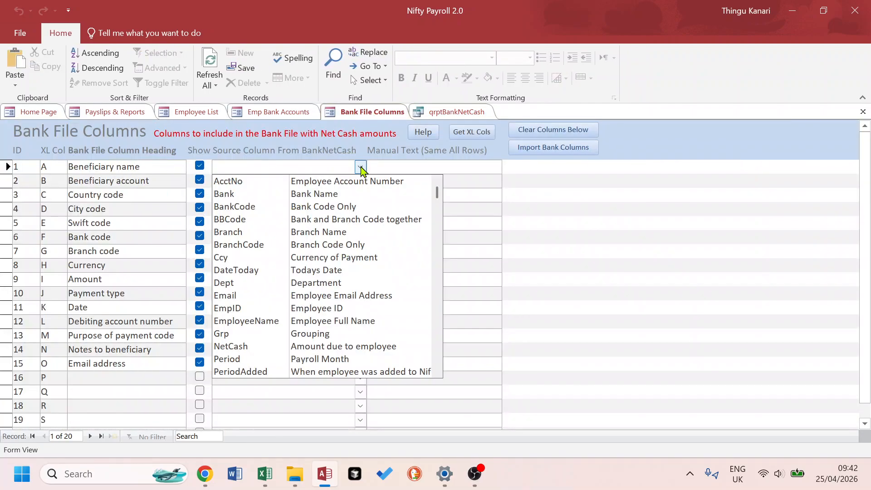
{"action": "left_click", "coordinate": [272, 322]}
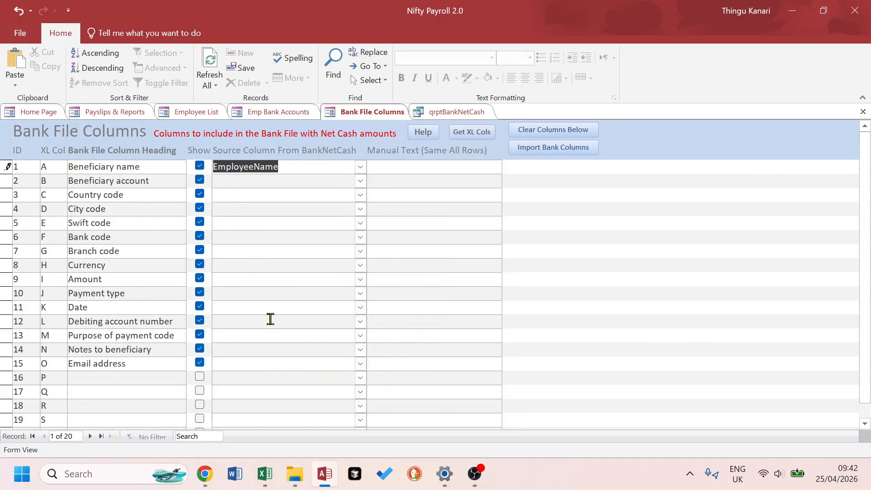
{"action": "left_click", "coordinate": [272, 183]}
{"action": "left_click", "coordinate": [360, 180]}
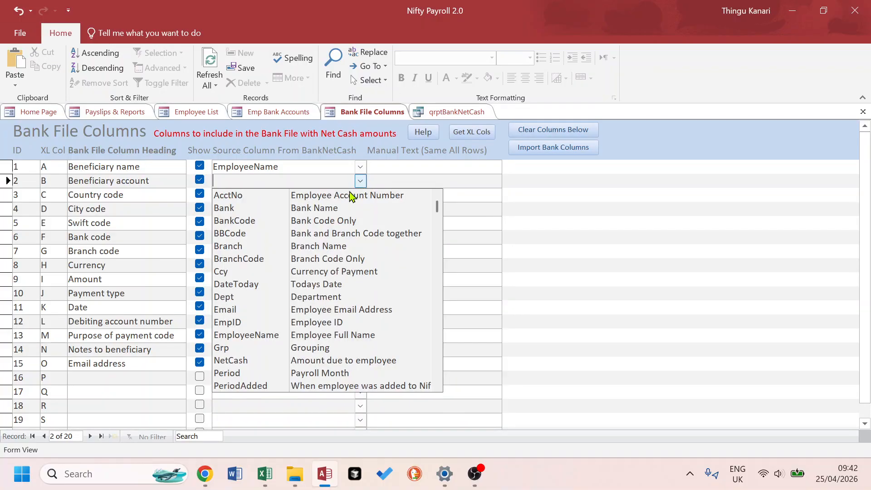
{"action": "left_click", "coordinate": [252, 199]}
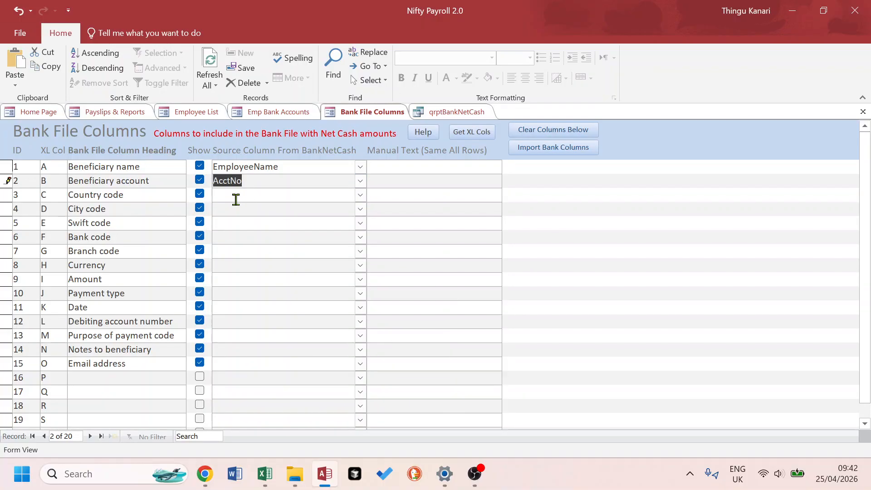
Enter the manual text KE for Country code and NBO for City code.
{"action": "left_click", "coordinate": [392, 198]}
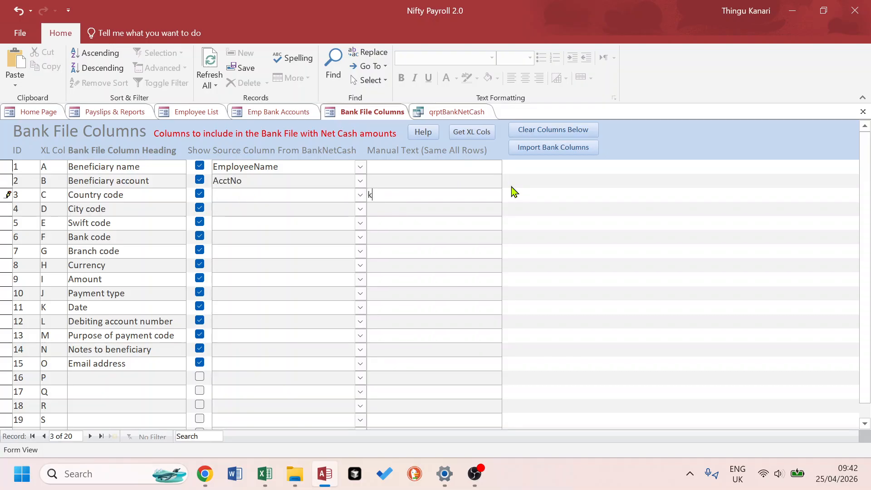
{"action": "key", "text": "BackSpace"}
{"action": "key", "text": "BackSpace"}
{"action": "key", "text": "Caps_Lock"}
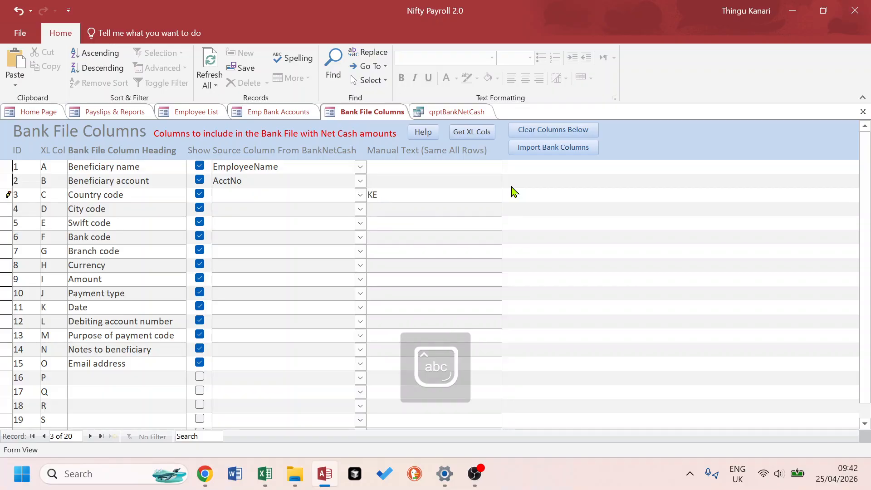
{"action": "left_click", "coordinate": [396, 212]}
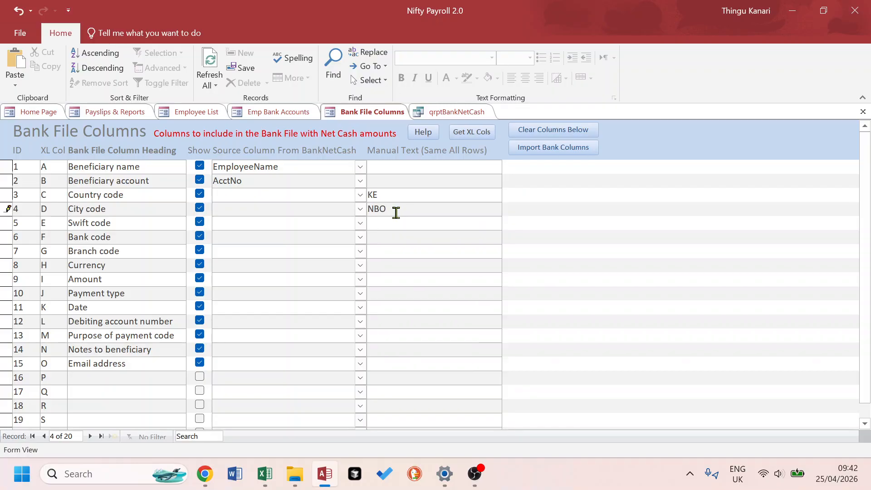
{"action": "left_click", "coordinate": [394, 225]}
Match Bank code, Branch code and Currency to the source columns BankCode, BranchCode and Ccy.
{"action": "left_click", "coordinate": [359, 239]}
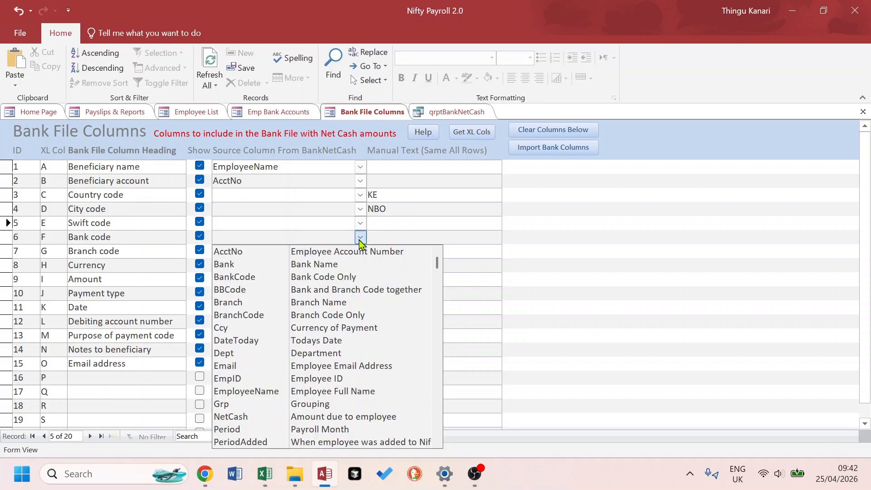
{"action": "left_click", "coordinate": [274, 277]}
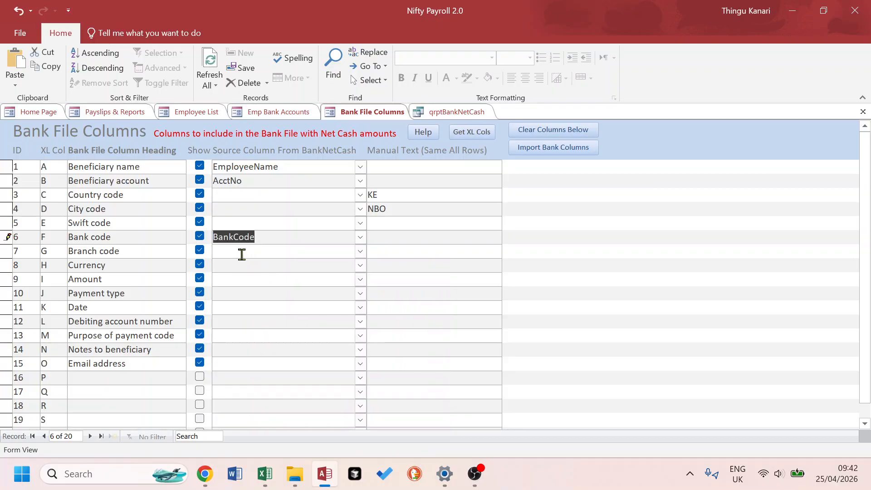
{"action": "left_click", "coordinate": [359, 251]}
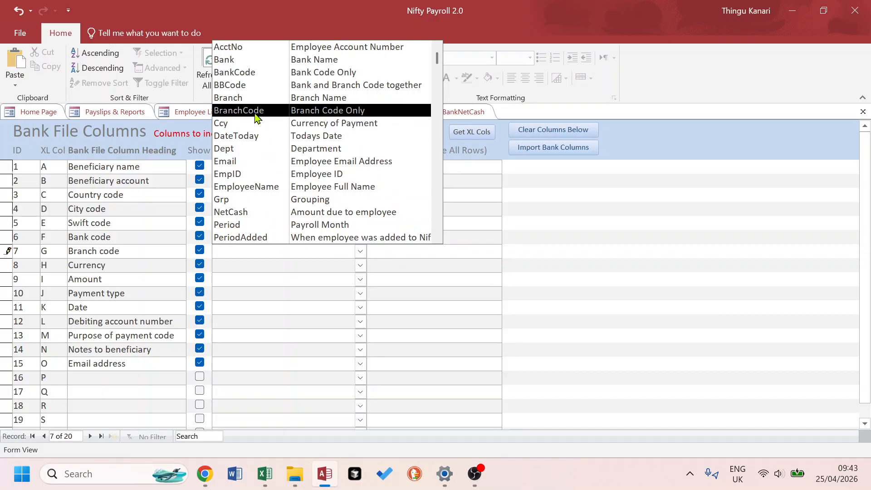
{"action": "left_click", "coordinate": [255, 111]}
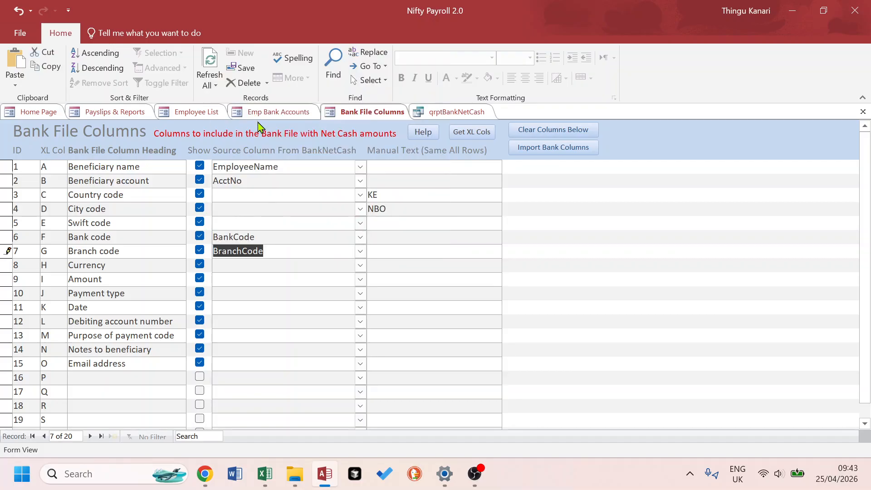
{"action": "left_click", "coordinate": [236, 268]}
{"action": "left_click", "coordinate": [360, 265]}
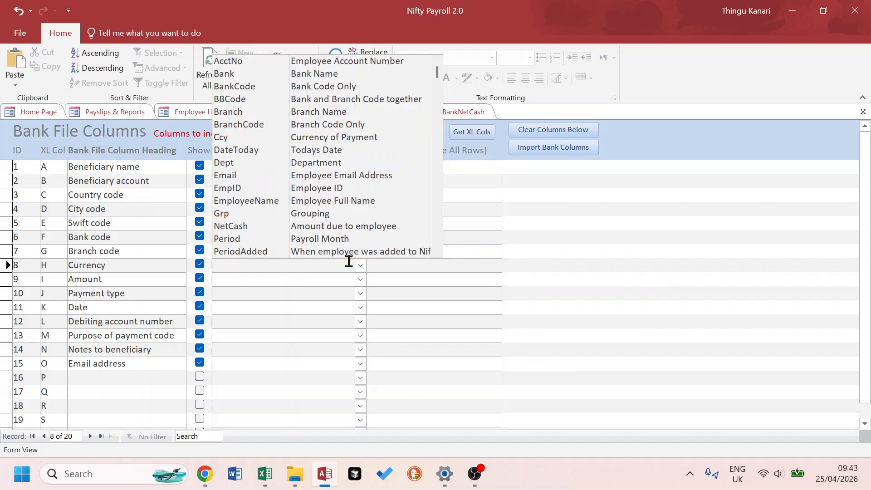
{"action": "left_click", "coordinate": [233, 137]}
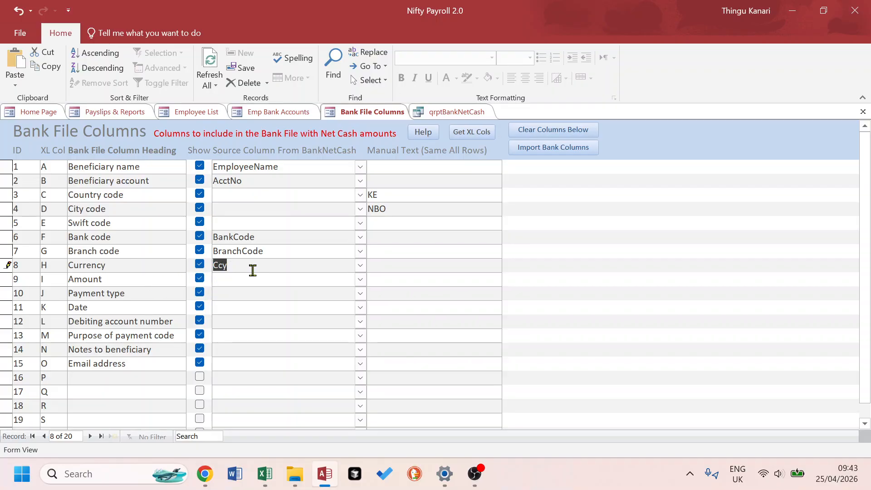
{"action": "left_click", "coordinate": [106, 238]}
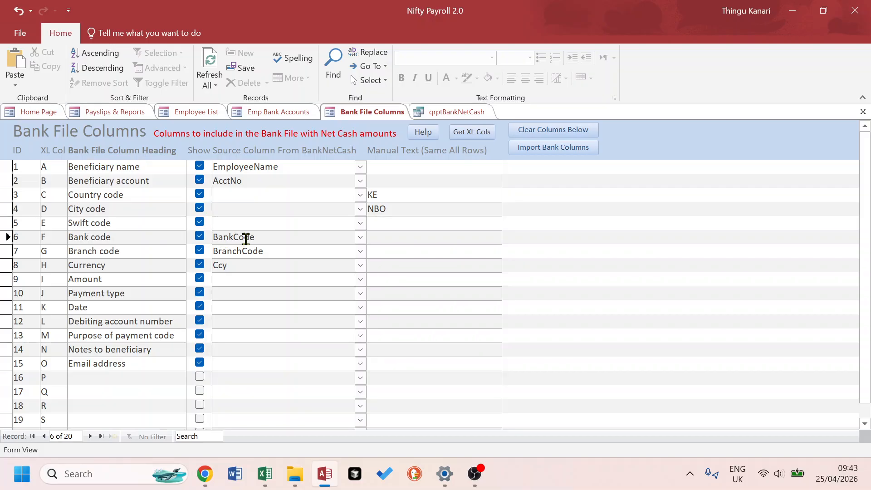
{"action": "double_click", "coordinate": [224, 266]}
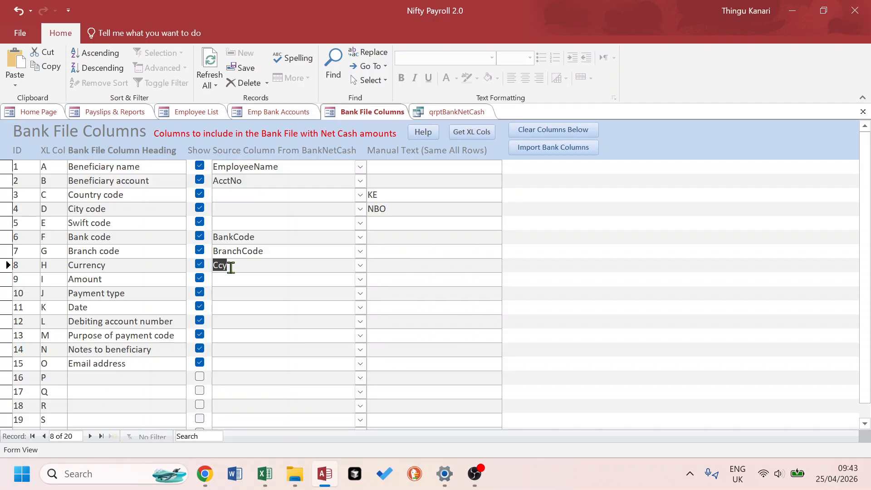
{"action": "left_click", "coordinate": [110, 268]}
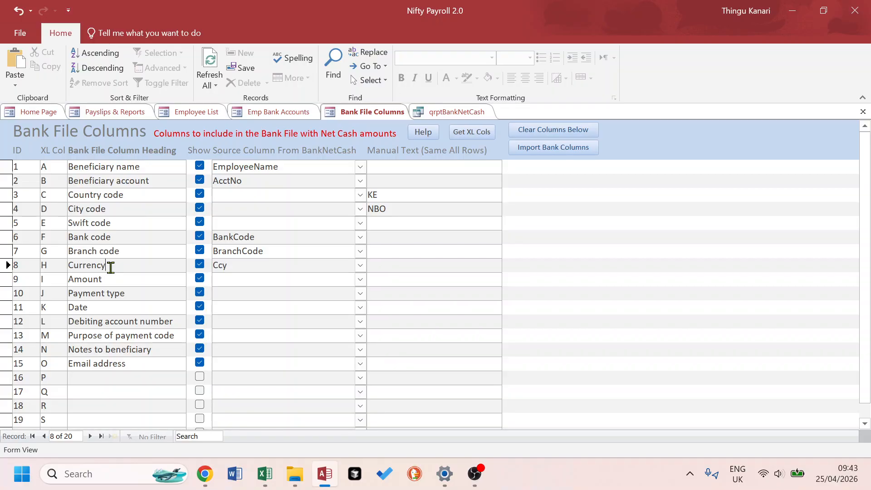
{"action": "left_click_drag", "start_coordinate": [111, 267], "coordinate": [67, 268]}
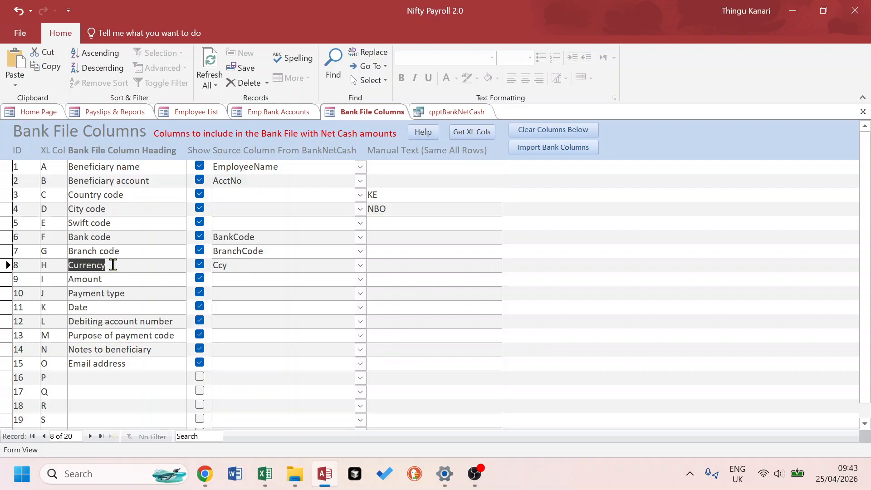
Set the source column for Amount to NetCash and enter the manual text Salary for Payment type.
{"action": "left_click", "coordinate": [238, 281]}
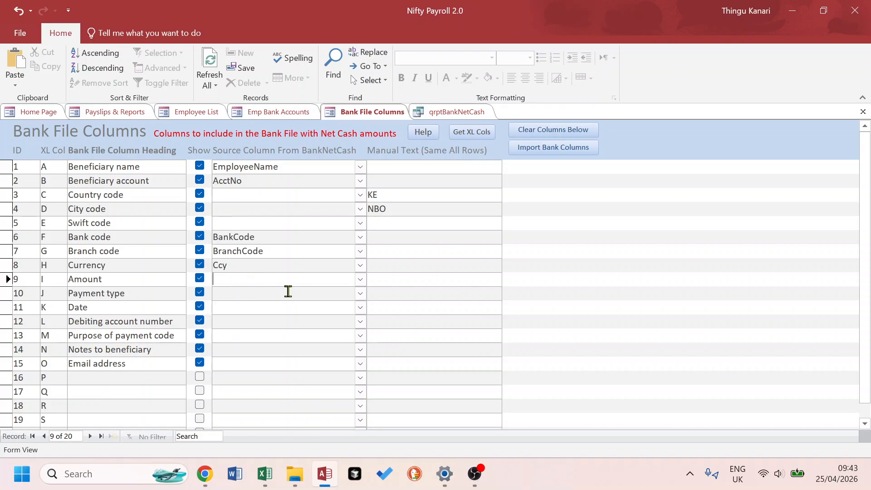
{"action": "left_click", "coordinate": [360, 279]}
{"action": "left_click", "coordinate": [274, 244]}
{"action": "left_click", "coordinate": [248, 295]}
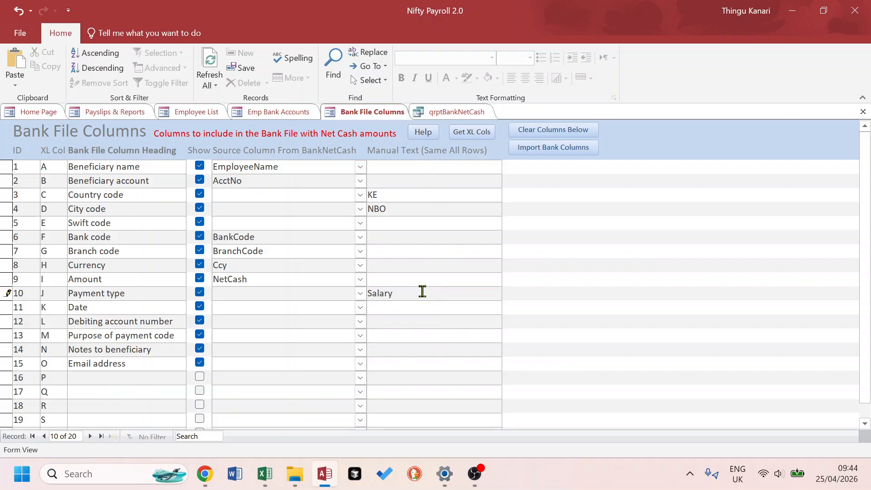
Set the source column for Date to DateToday and enter the company's account number as manual text for Debiting account number.
{"action": "left_click", "coordinate": [253, 309]}
{"action": "left_click", "coordinate": [360, 308]}
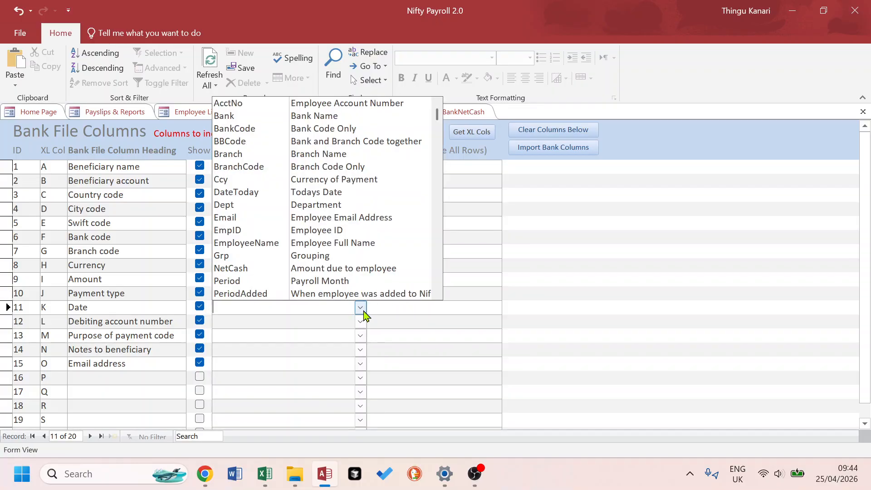
{"action": "left_click", "coordinate": [292, 194]}
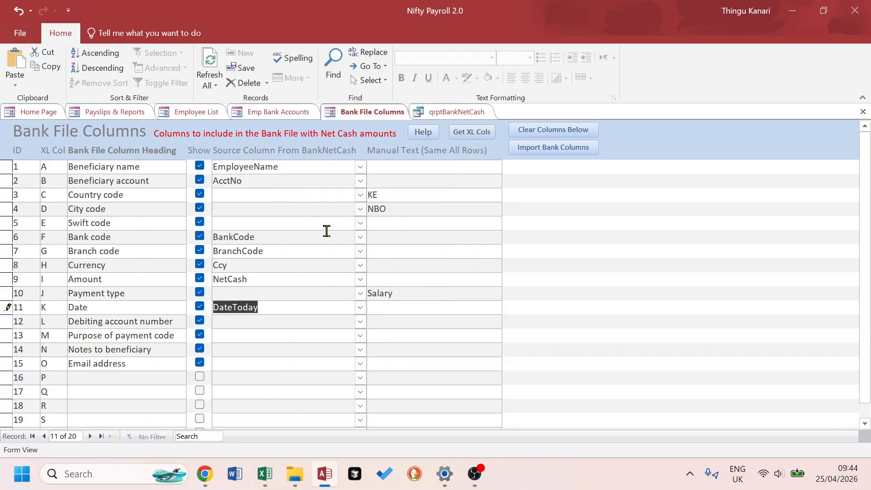
{"action": "left_click", "coordinate": [243, 323]}
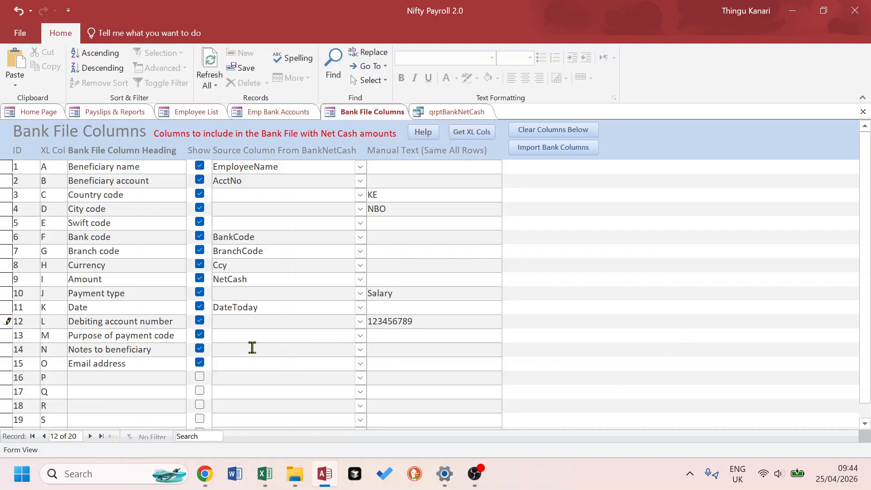
Set the source column to SalaryFor for Purpose of payment code and to Email for Email address.
{"action": "left_click", "coordinate": [233, 338]}
{"action": "left_click", "coordinate": [361, 335]}
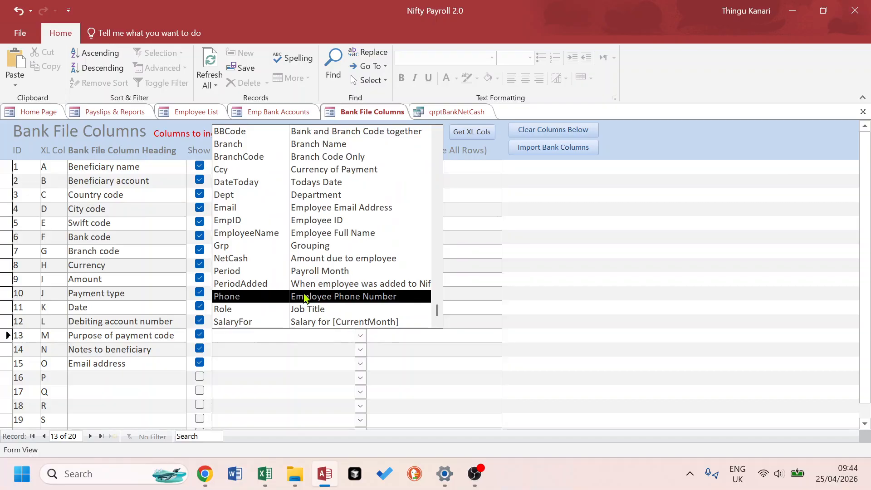
{"action": "left_click", "coordinate": [312, 323]}
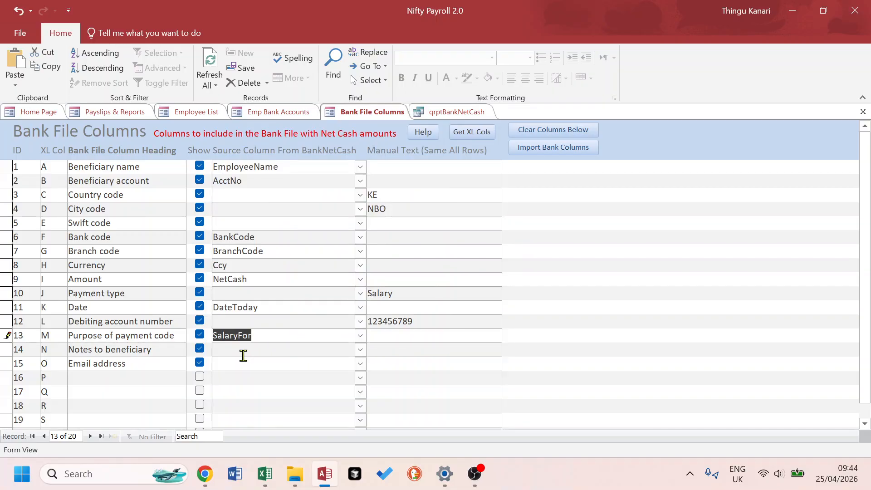
{"action": "left_click", "coordinate": [384, 349]}
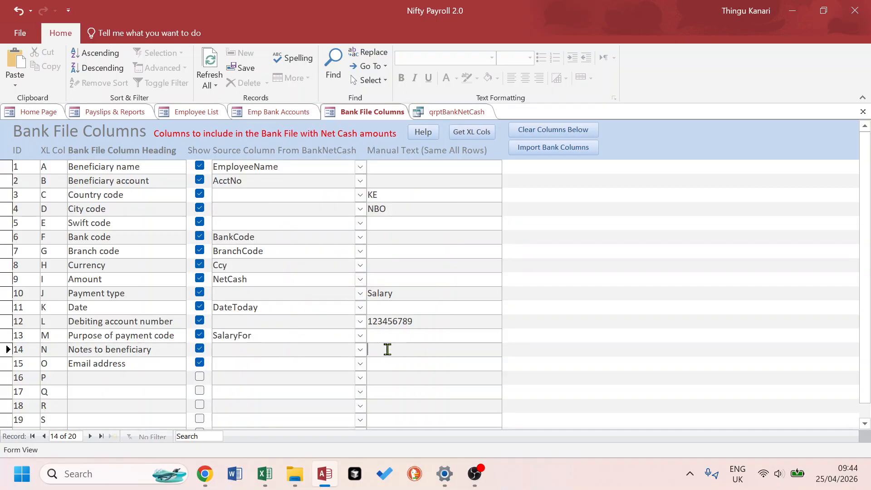
{"action": "left_click", "coordinate": [360, 364]}
{"action": "scroll", "coordinate": [272, 297], "scroll_direction": "down", "scroll_amount": 1}
{"action": "scroll", "coordinate": [291, 335], "scroll_direction": "up", "scroll_amount": 1}
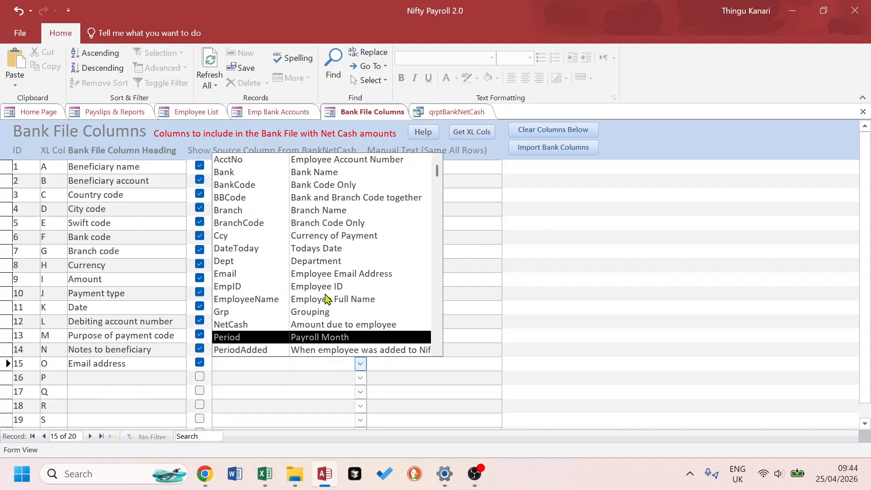
{"action": "left_click", "coordinate": [273, 274]}
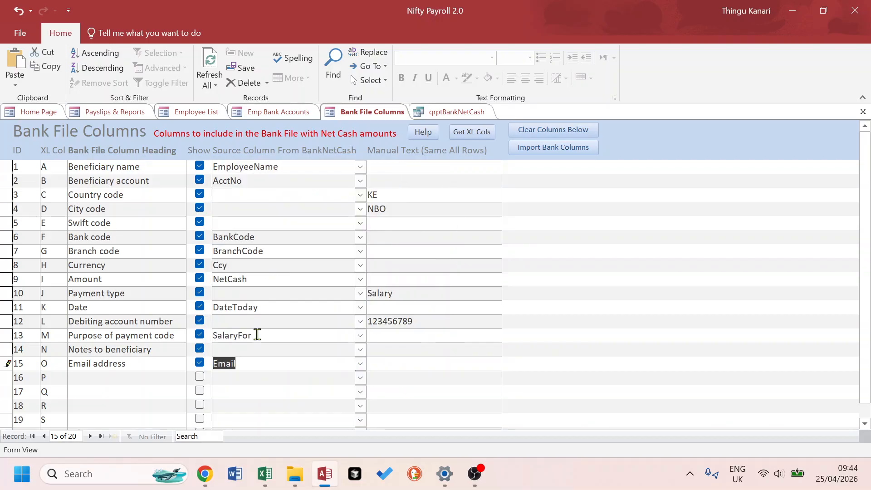
{"action": "left_click", "coordinate": [257, 350]}
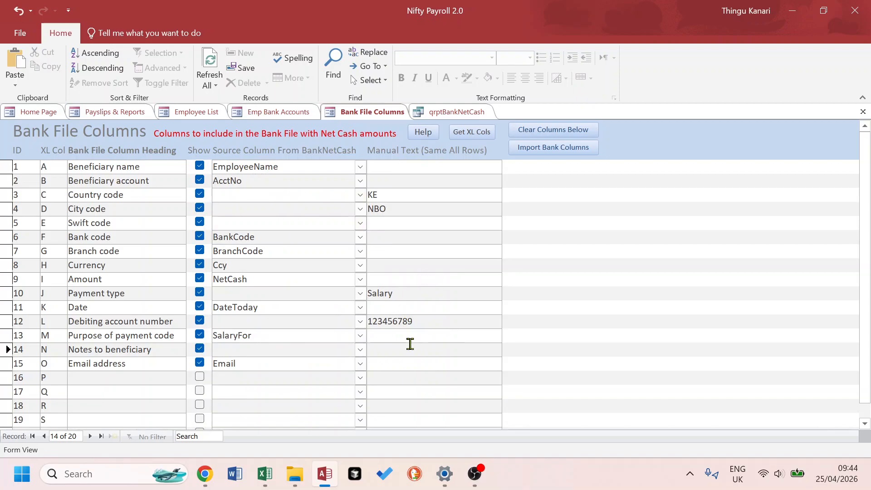
{"action": "left_click", "coordinate": [391, 226]}
{"action": "left_click", "coordinate": [383, 350]}
Close the qrptBankNetCash report and open the Bank File KES [Excel] report for 2026 Apr.
{"action": "left_click", "coordinate": [451, 114]}
{"action": "left_click", "coordinate": [863, 111]}
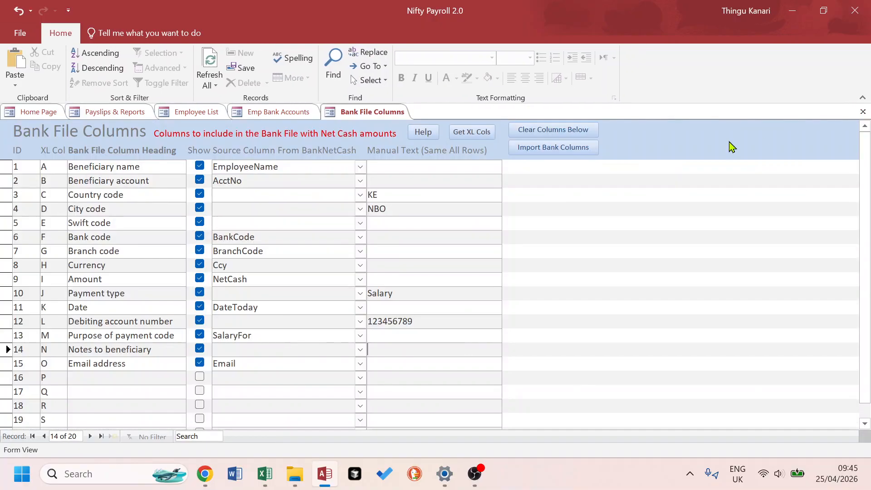
{"action": "left_click", "coordinate": [119, 113]}
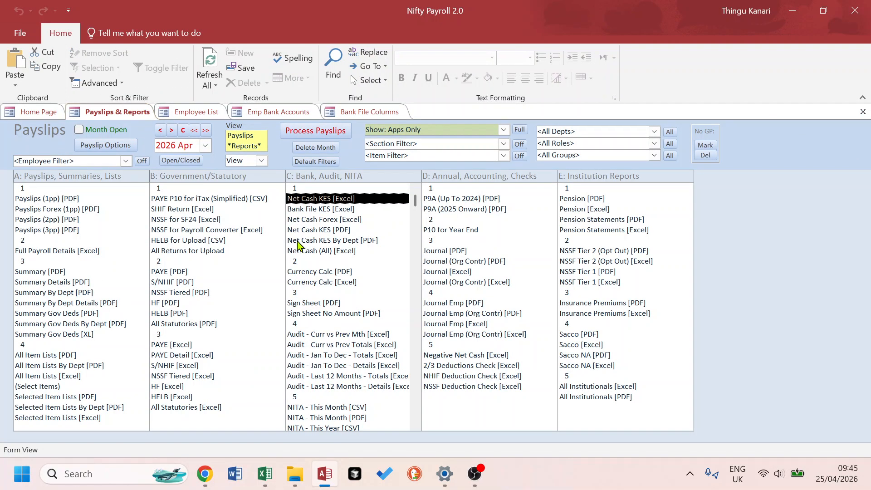
{"action": "double_click", "coordinate": [329, 210]}
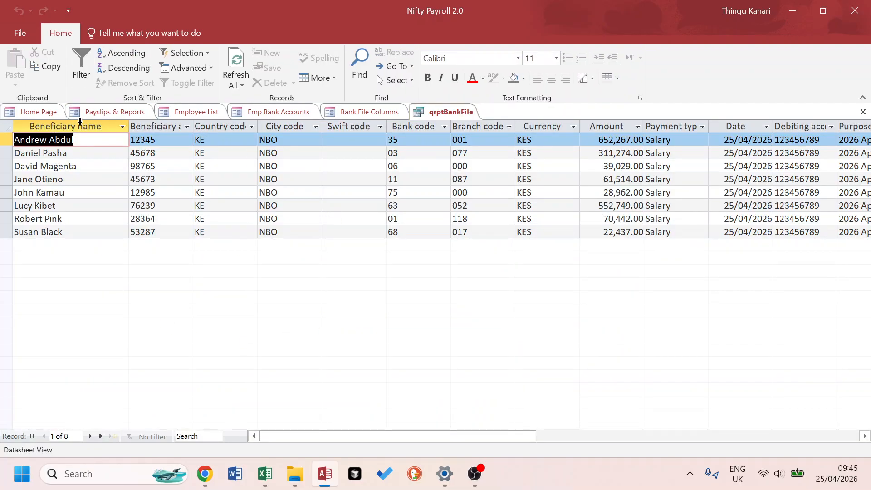
Widen the Beneficiary account column and look through the bank file's columns as far as Email address.
{"action": "left_click_drag", "start_coordinate": [195, 125], "coordinate": [230, 126]}
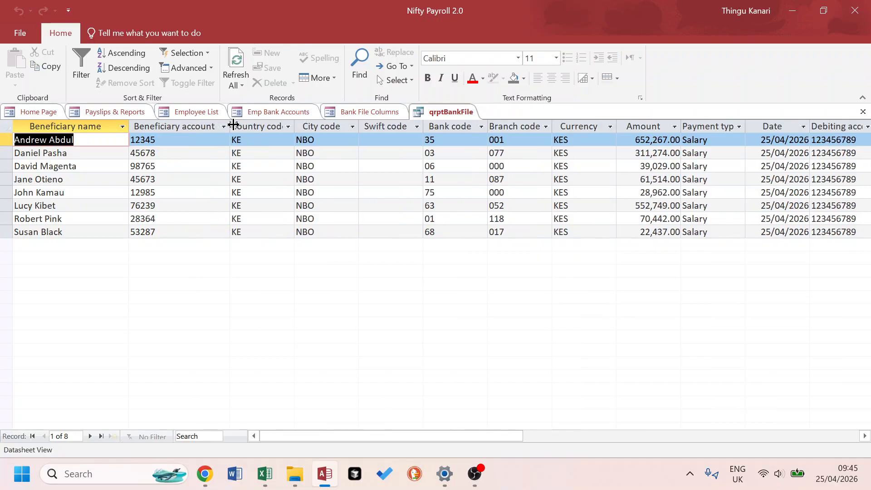
{"action": "left_click_drag", "start_coordinate": [375, 439], "coordinate": [468, 444]}
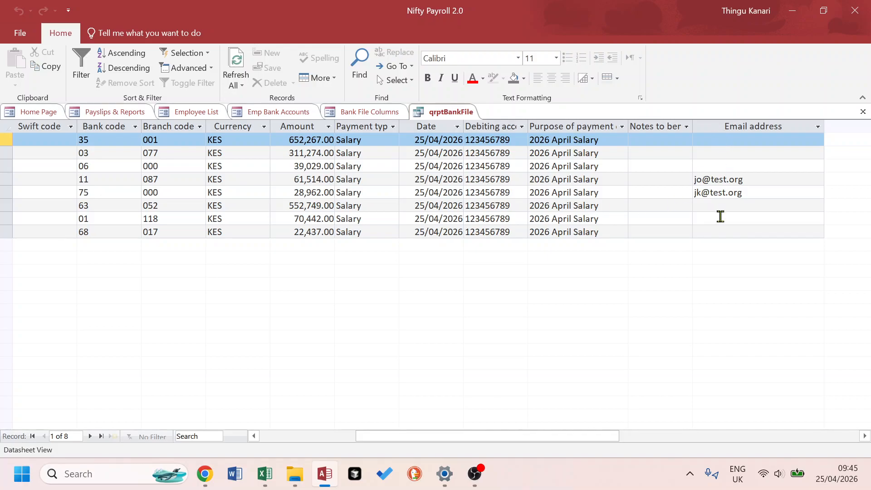
{"action": "double_click", "coordinate": [510, 153]}
{"action": "left_click_drag", "start_coordinate": [569, 436], "coordinate": [405, 443]}
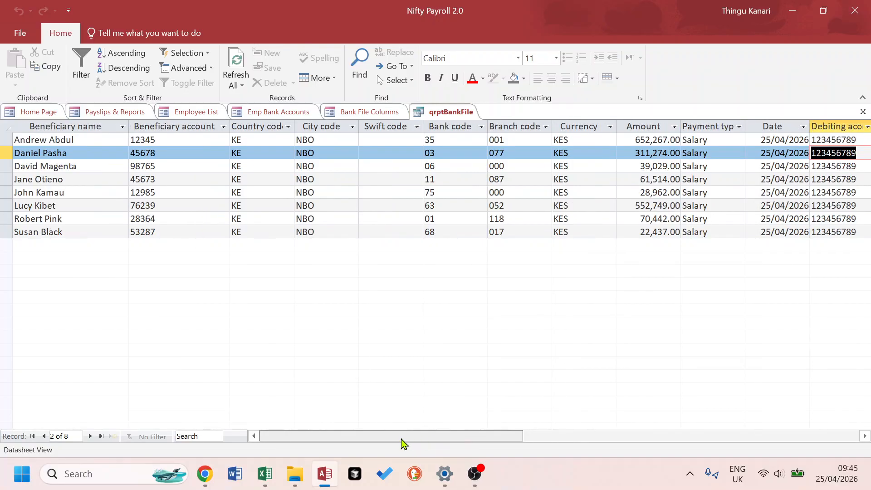
{"action": "left_click_drag", "start_coordinate": [624, 141], "coordinate": [691, 140]}
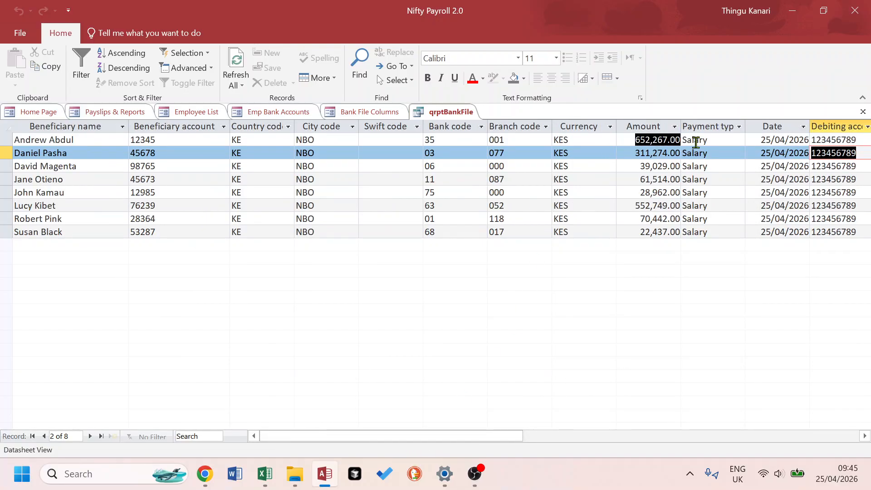
Check the bank file's amounts and beneficiary account numbers, comparing them with the Emp Bank Accounts list and the Bank File Columns.
{"action": "left_click", "coordinate": [630, 193]}
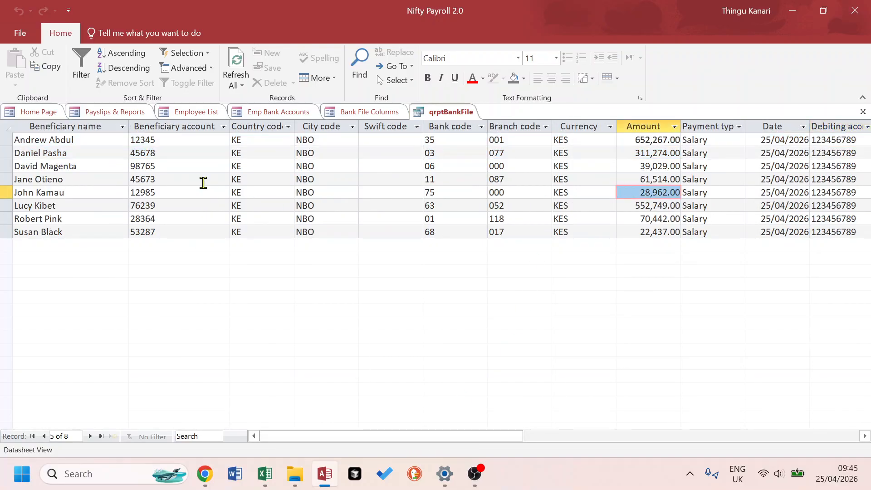
{"action": "left_click_drag", "start_coordinate": [169, 140], "coordinate": [124, 142]}
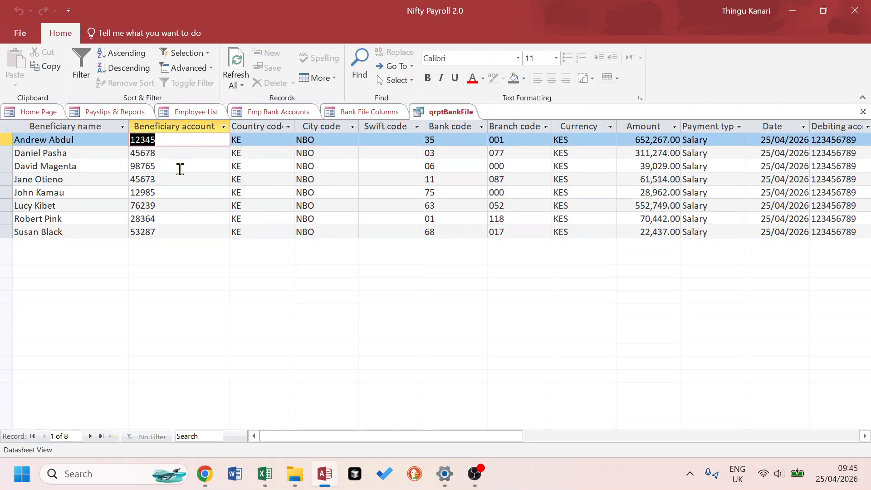
{"action": "left_click", "coordinate": [291, 112]}
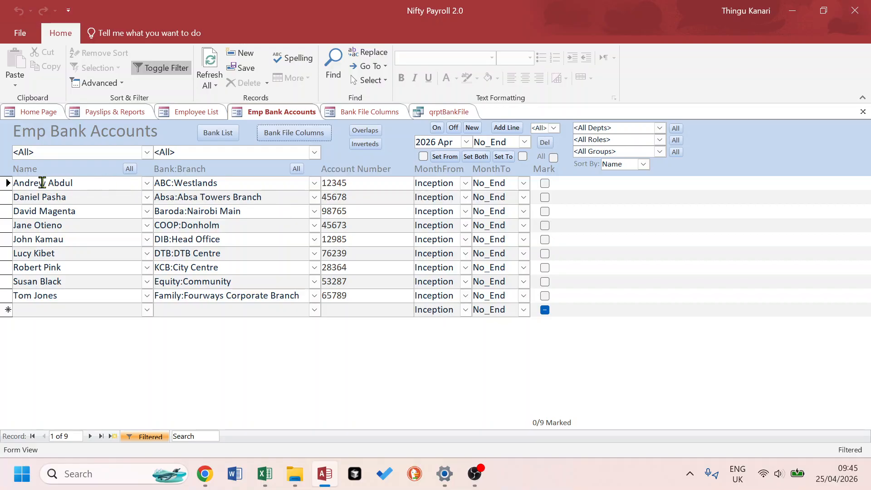
{"action": "left_click", "coordinate": [368, 113]}
{"action": "left_click", "coordinate": [447, 113]}
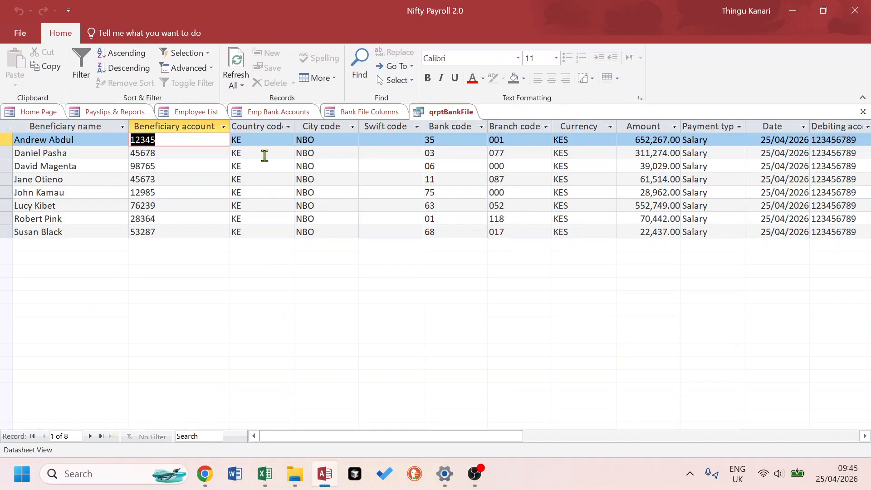
Close qrptBankFile with its layout changes saved, and close all other open forms to return to the Home Page.
{"action": "left_click", "coordinate": [864, 118]}
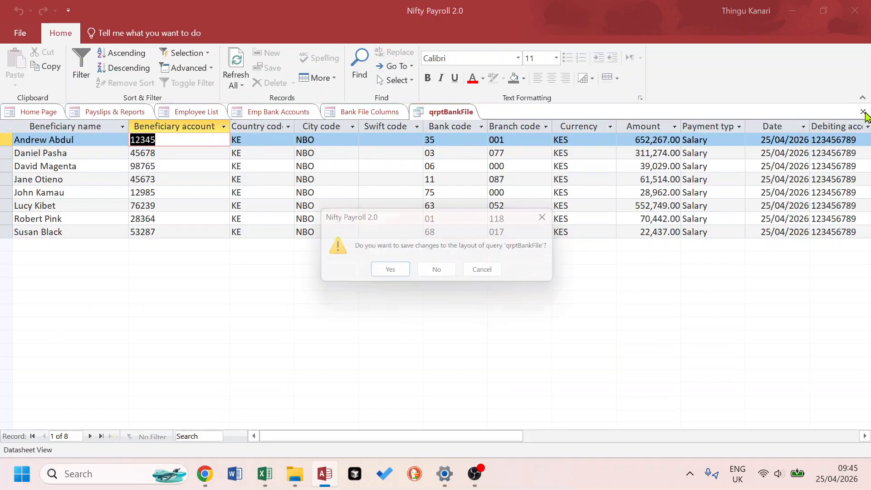
{"action": "left_click", "coordinate": [389, 273]}
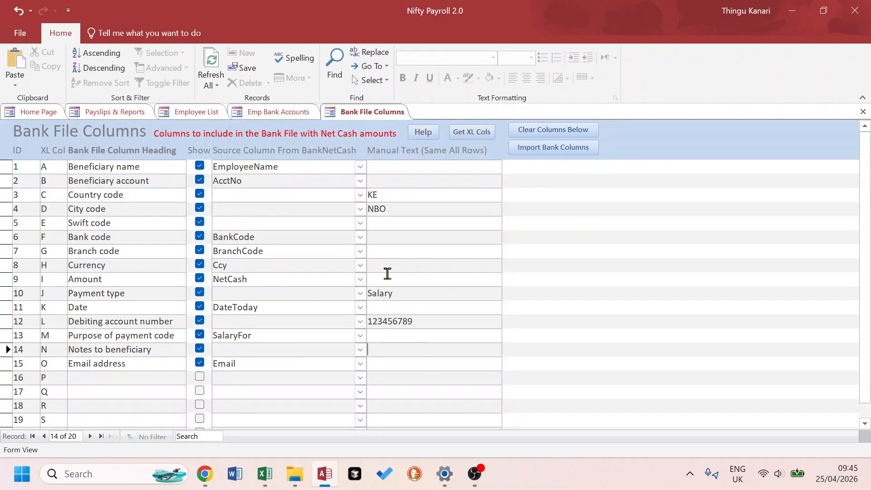
{"action": "left_click", "coordinate": [864, 112]}
{"action": "left_click", "coordinate": [864, 112]}
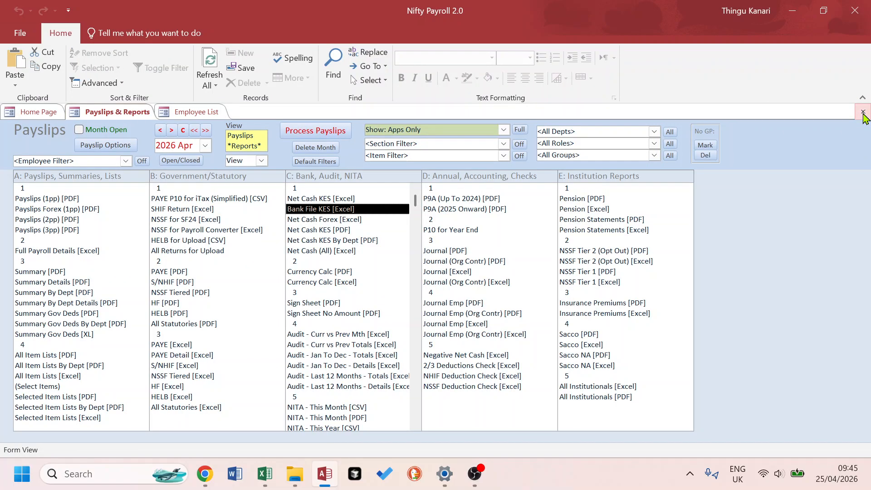
{"action": "left_click", "coordinate": [213, 114]}
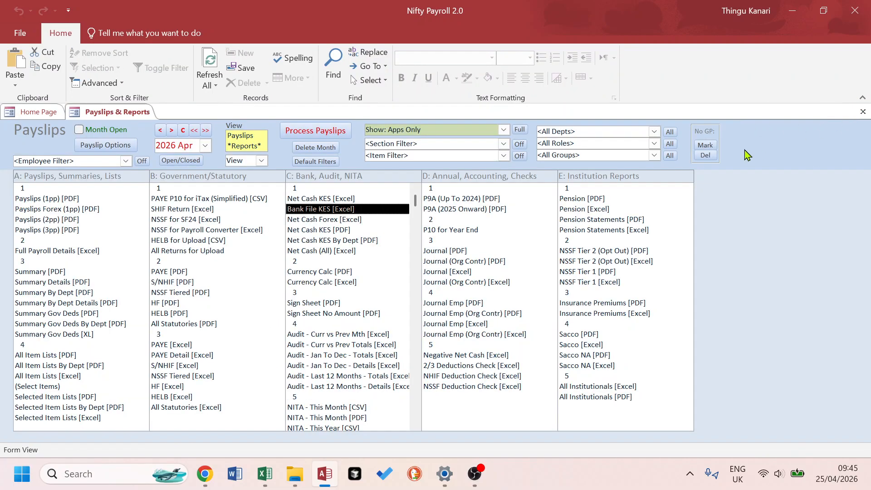
{"action": "left_click", "coordinate": [863, 112]}
{"action": "left_click", "coordinate": [863, 112]}
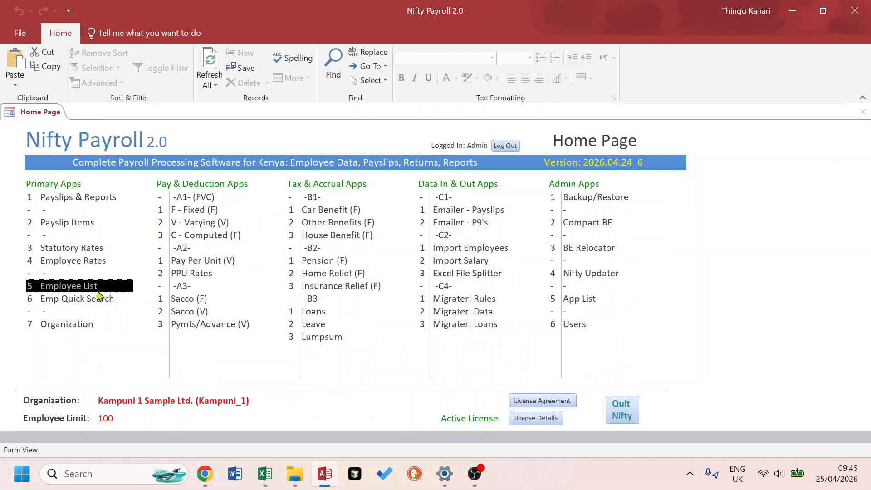
Open Payslips & Reports from the Home Page and view the Bank File KES [Excel] report.
{"action": "double_click", "coordinate": [67, 203]}
{"action": "left_click", "coordinate": [245, 149]}
{"action": "double_click", "coordinate": [335, 209]}
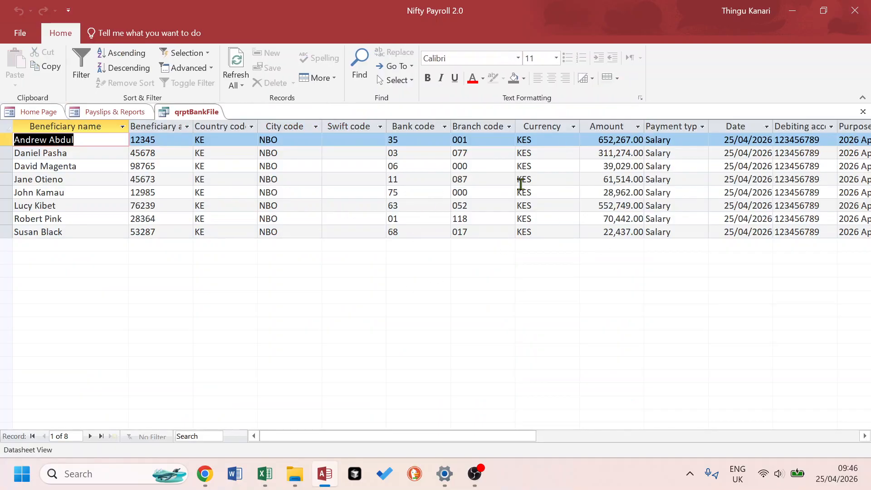
Close the report view and export the Bank File KES [Excel] report to the Test folder.
{"action": "left_click", "coordinate": [863, 112]}
{"action": "left_click", "coordinate": [261, 162]}
{"action": "left_click", "coordinate": [249, 181]}
{"action": "left_click", "coordinate": [332, 210]}
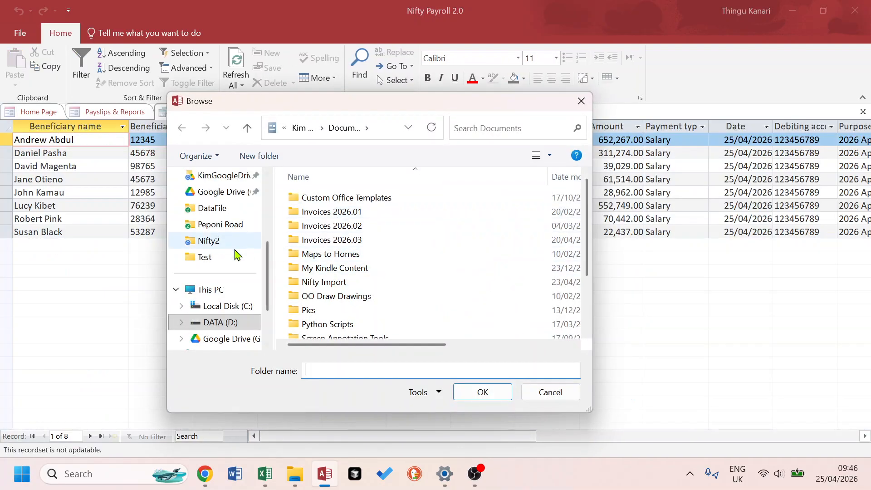
{"action": "left_click", "coordinate": [207, 257]}
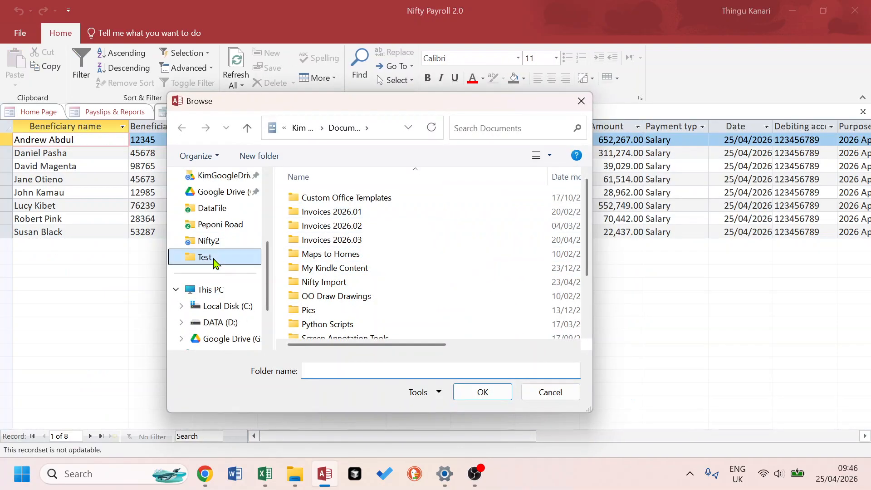
{"action": "left_click", "coordinate": [480, 392]}
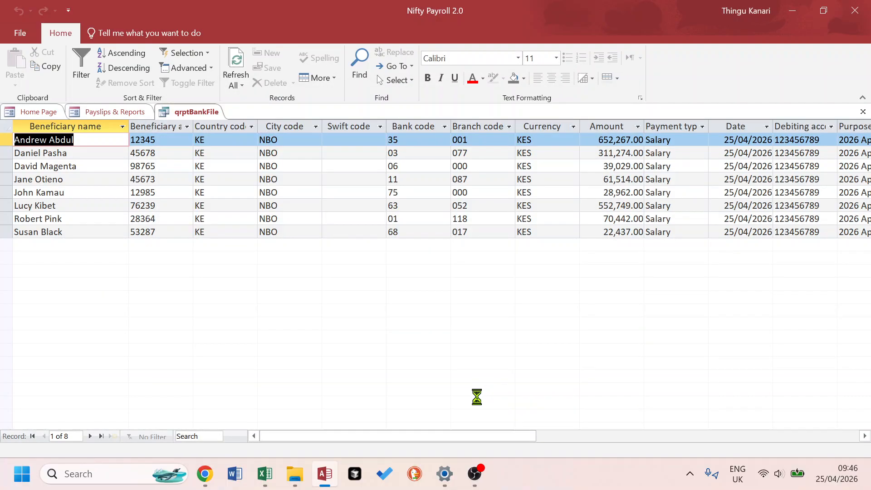
Show the Test folder and open the exported Kampuni_1 - 2026_04 - BankFile workbook in Excel.
{"action": "left_click", "coordinate": [453, 287]}
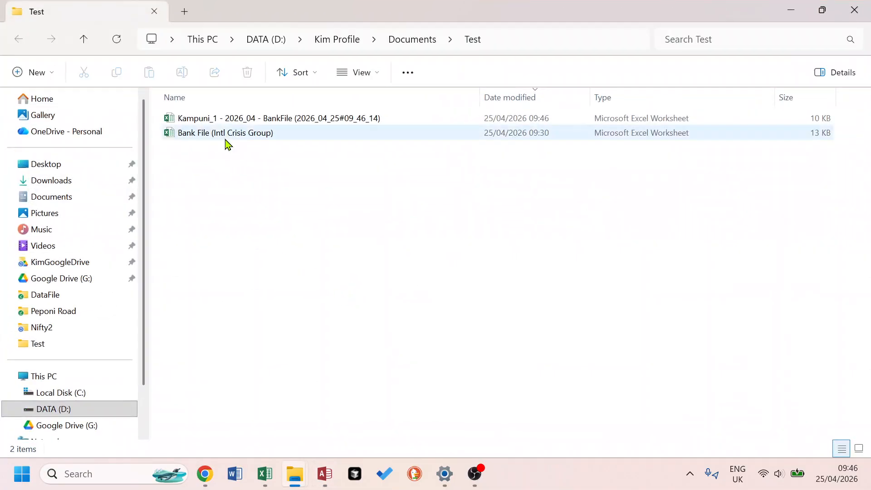
{"action": "double_click", "coordinate": [227, 120]}
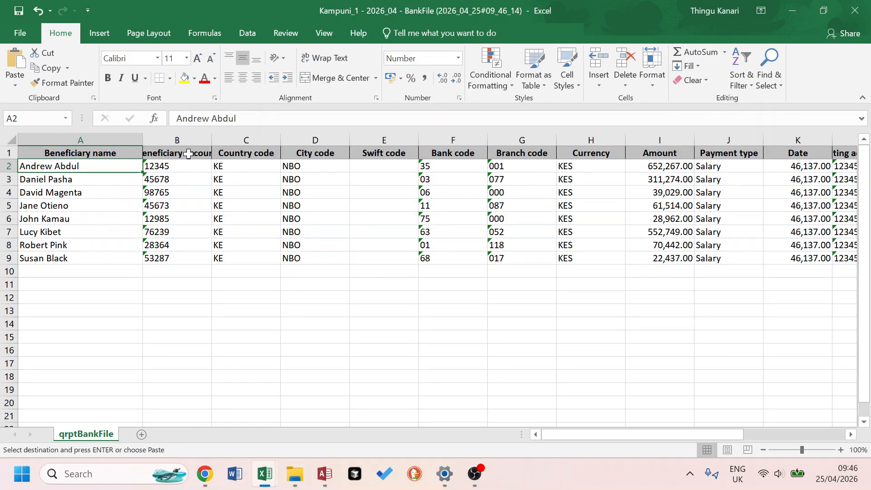
{"action": "left_click_drag", "start_coordinate": [603, 437], "coordinate": [588, 448]}
Select the Date values in K2:K9 and look through the exported columns as far as Email address.
{"action": "left_click", "coordinate": [805, 165]}
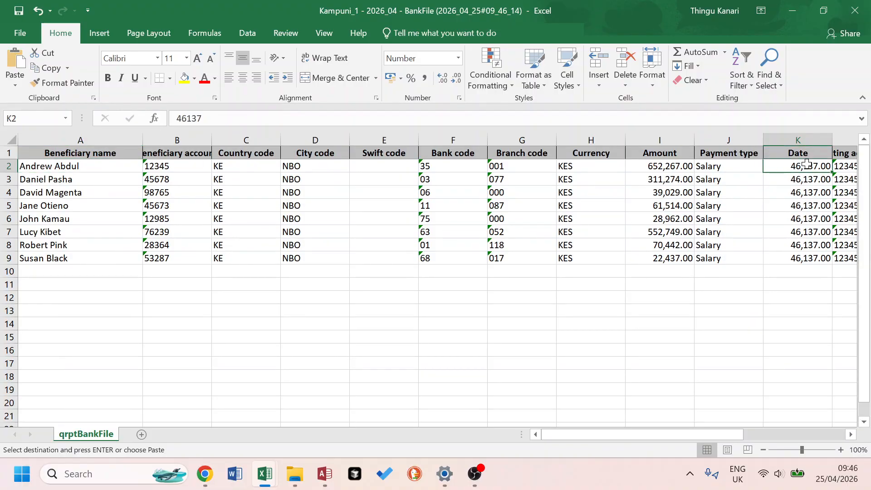
{"action": "left_click_drag", "start_coordinate": [806, 172], "coordinate": [805, 256]}
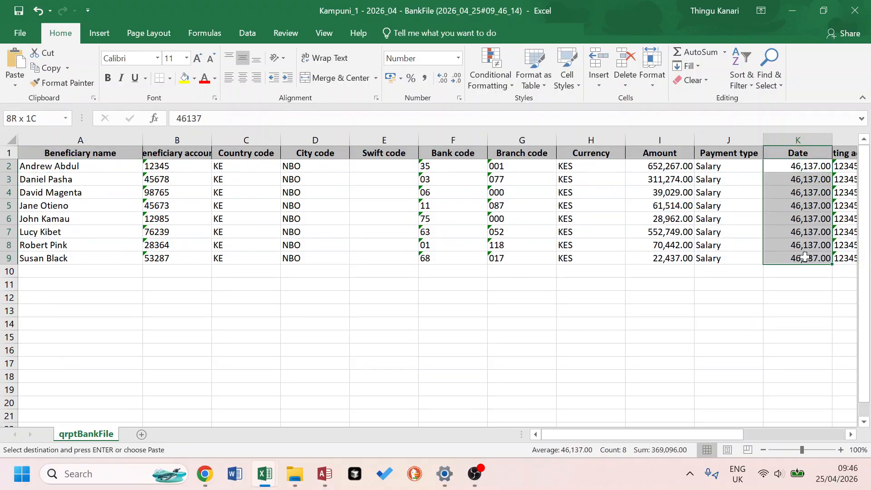
{"action": "key", "text": "ctrl+v"}
{"action": "left_click_drag", "start_coordinate": [679, 437], "coordinate": [755, 443]}
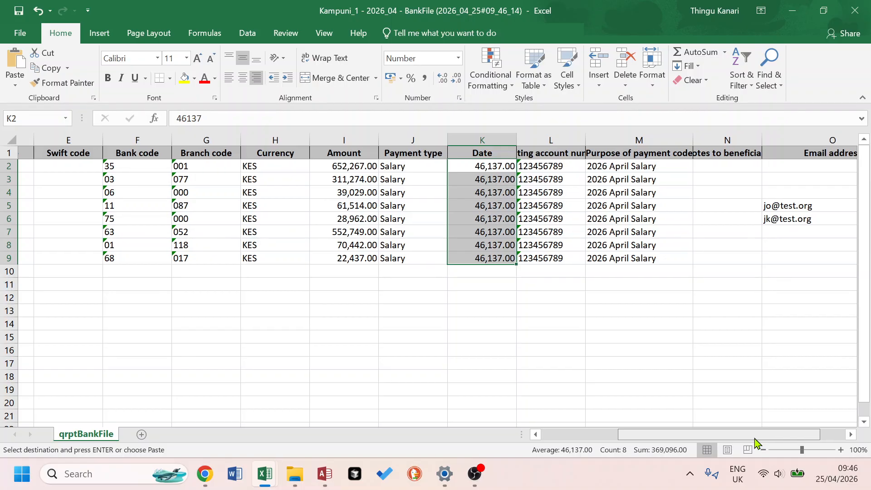
{"action": "key", "text": "ctrl+v"}
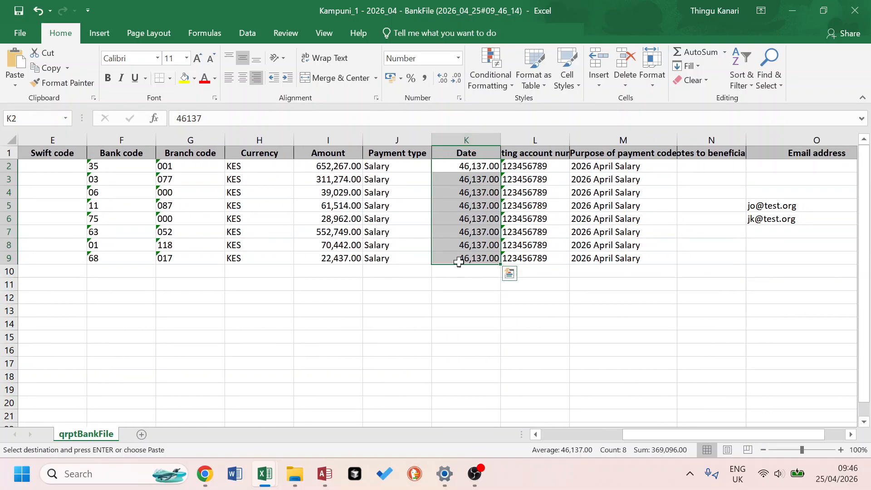